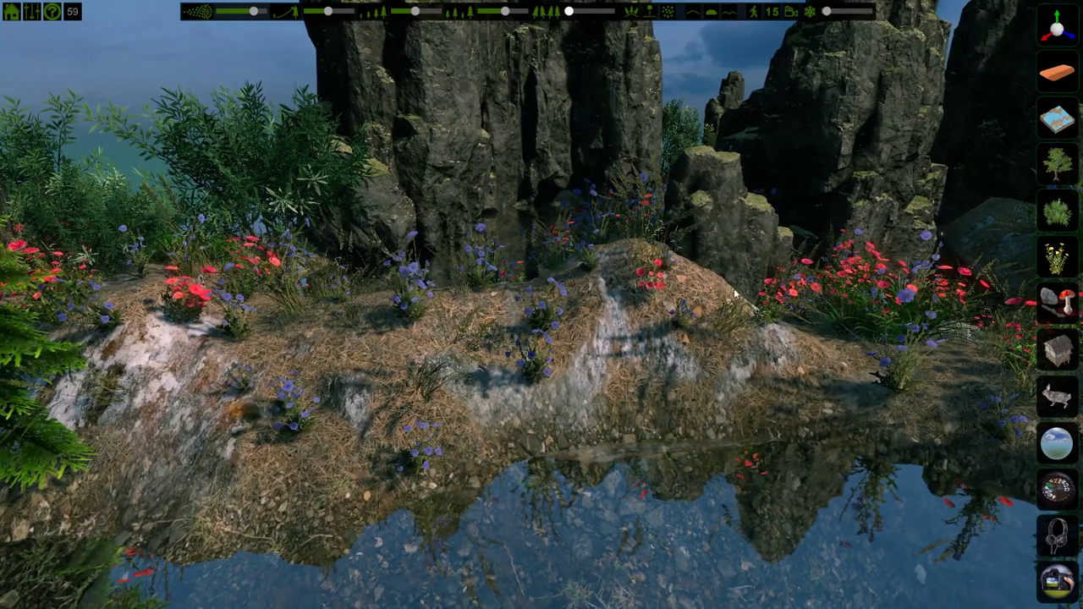
Paint red flowers across the bank between the pond and the rock pillars.
{"action": "left_click", "coordinate": [1059, 267]}
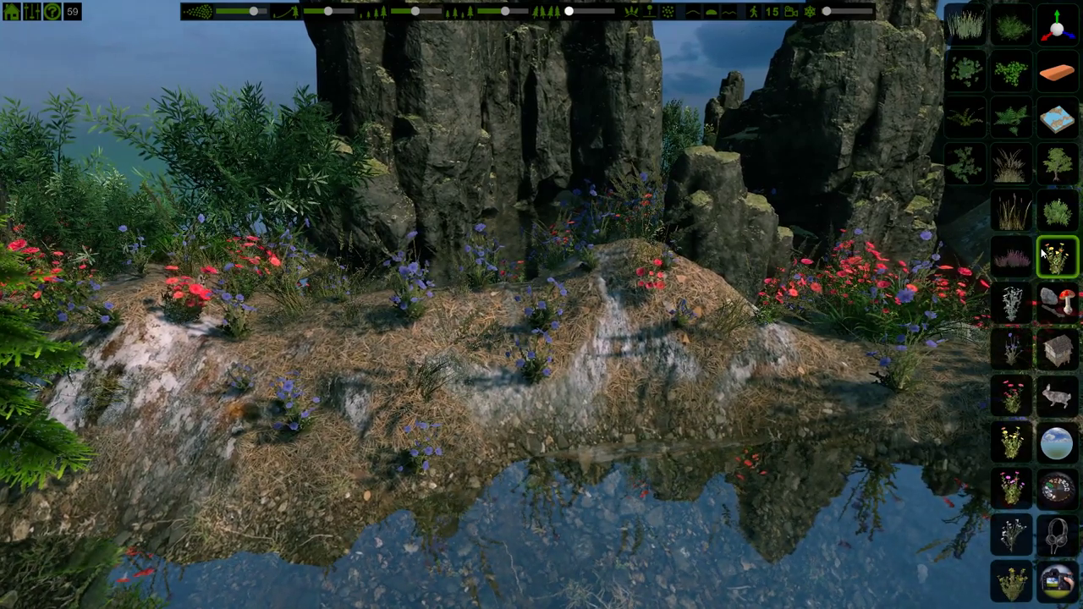
{"action": "left_click", "coordinate": [1009, 394]}
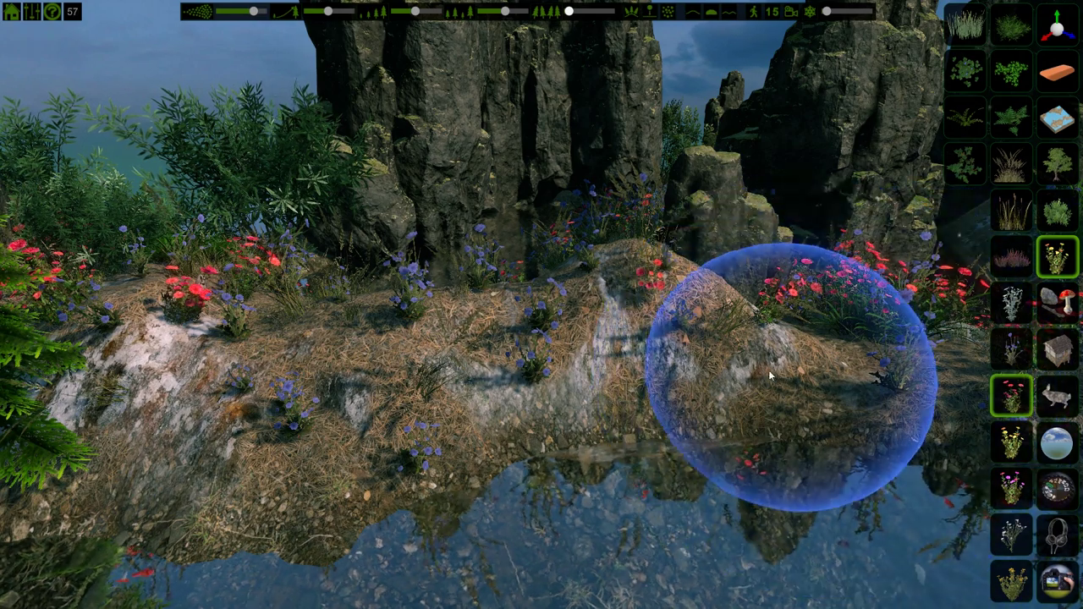
{"action": "mouse_move", "coordinate": [724, 356]}
{"action": "left_mouse_down"}
{"action": "mouse_move", "coordinate": [611, 319]}
{"action": "mouse_move", "coordinate": [496, 317]}
{"action": "mouse_move", "coordinate": [415, 323]}
{"action": "mouse_move", "coordinate": [364, 387]}
{"action": "mouse_move", "coordinate": [254, 391]}
{"action": "mouse_move", "coordinate": [164, 363]}
{"action": "mouse_move", "coordinate": [338, 382]}
{"action": "mouse_move", "coordinate": [489, 381]}
{"action": "mouse_move", "coordinate": [556, 338]}
{"action": "mouse_move", "coordinate": [604, 327]}
{"action": "mouse_move", "coordinate": [401, 308]}
{"action": "mouse_move", "coordinate": [283, 313]}
{"action": "left_mouse_up"}
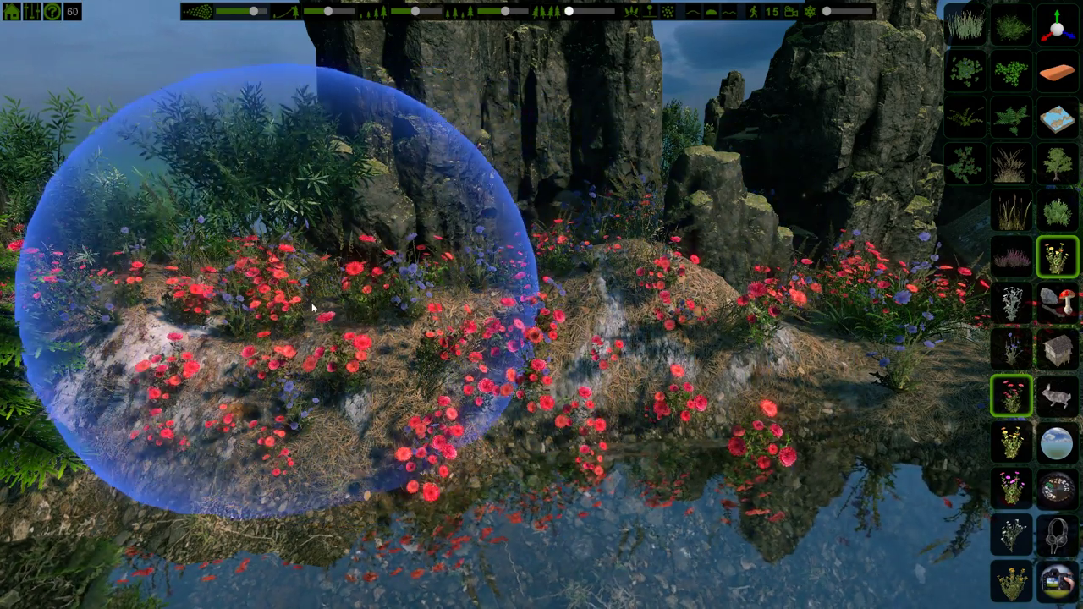
{"action": "scroll", "coordinate": [275, 313], "scroll_direction": "down", "scroll_amount": 10}
{"action": "mouse_move", "coordinate": [313, 464]}
{"action": "left_mouse_down"}
{"action": "mouse_move", "coordinate": [203, 423]}
{"action": "mouse_move", "coordinate": [580, 337]}
{"action": "left_mouse_up"}
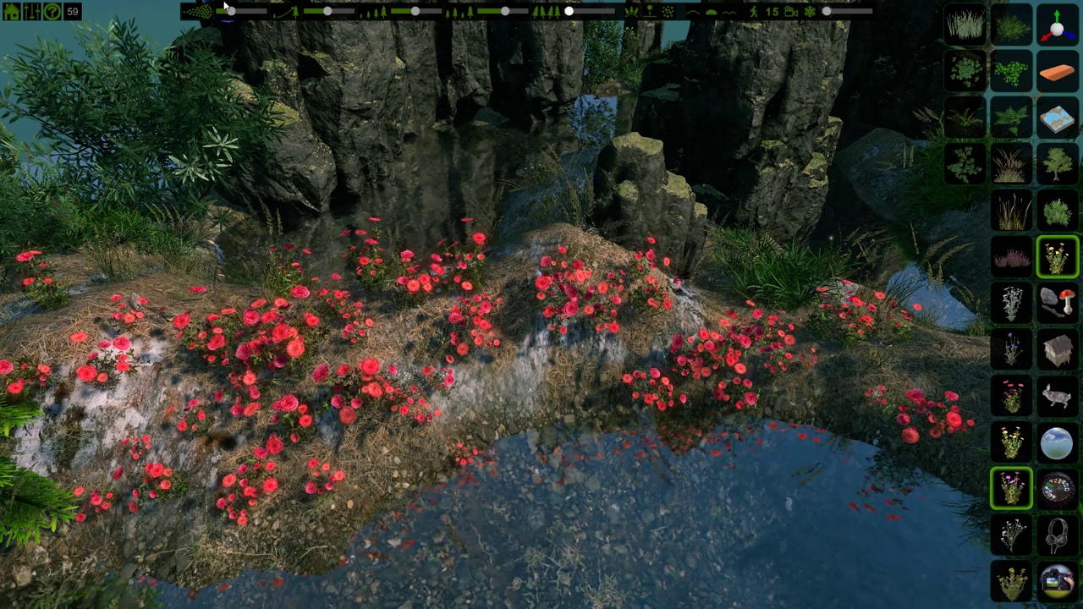
Paint magenta flowers densely among the red ones along the bank, undoing the first two passes.
{"action": "mouse_move", "coordinate": [782, 410]}
{"action": "left_mouse_down"}
{"action": "mouse_move", "coordinate": [861, 390]}
{"action": "mouse_move", "coordinate": [873, 373]}
{"action": "mouse_move", "coordinate": [703, 326]}
{"action": "mouse_move", "coordinate": [496, 318]}
{"action": "mouse_move", "coordinate": [338, 355]}
{"action": "mouse_move", "coordinate": [133, 302]}
{"action": "mouse_move", "coordinate": [105, 238]}
{"action": "mouse_move", "coordinate": [119, 181]}
{"action": "left_mouse_up"}
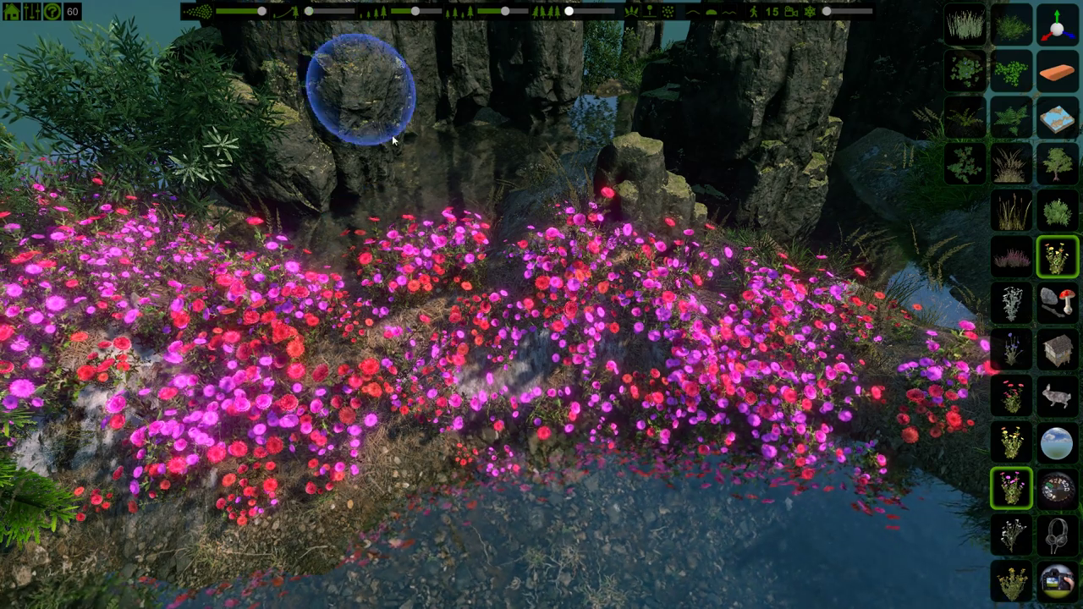
{"action": "key", "text": "ctrl+z"}
{"action": "mouse_move", "coordinate": [875, 357]}
{"action": "left_mouse_down"}
{"action": "mouse_move", "coordinate": [735, 320]}
{"action": "mouse_move", "coordinate": [448, 303]}
{"action": "mouse_move", "coordinate": [229, 363]}
{"action": "mouse_move", "coordinate": [129, 265]}
{"action": "left_mouse_up"}
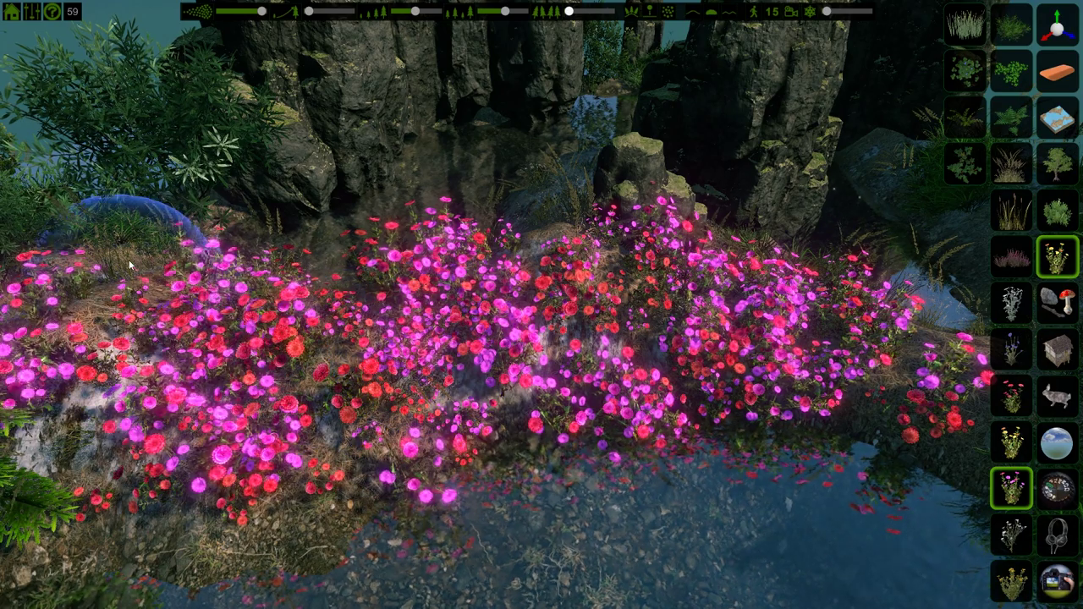
{"action": "key", "text": "ctrl+z"}
{"action": "mouse_move", "coordinate": [840, 376]}
{"action": "left_mouse_down"}
{"action": "mouse_move", "coordinate": [589, 327]}
{"action": "mouse_move", "coordinate": [471, 341]}
{"action": "mouse_move", "coordinate": [387, 327]}
{"action": "mouse_move", "coordinate": [254, 351]}
{"action": "mouse_move", "coordinate": [126, 262]}
{"action": "mouse_move", "coordinate": [92, 203]}
{"action": "left_mouse_up"}
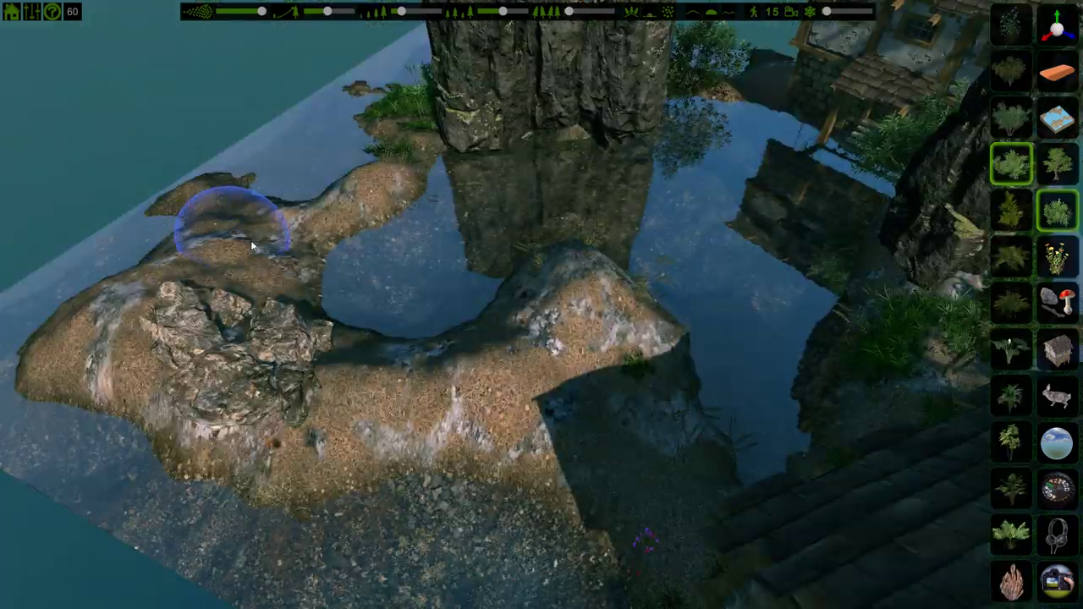
Paint leafy green shrubs over the bare mounds and the boulder beside the pool.
{"action": "left_click_drag", "start_coordinate": [440, 292], "coordinate": [727, 363]}
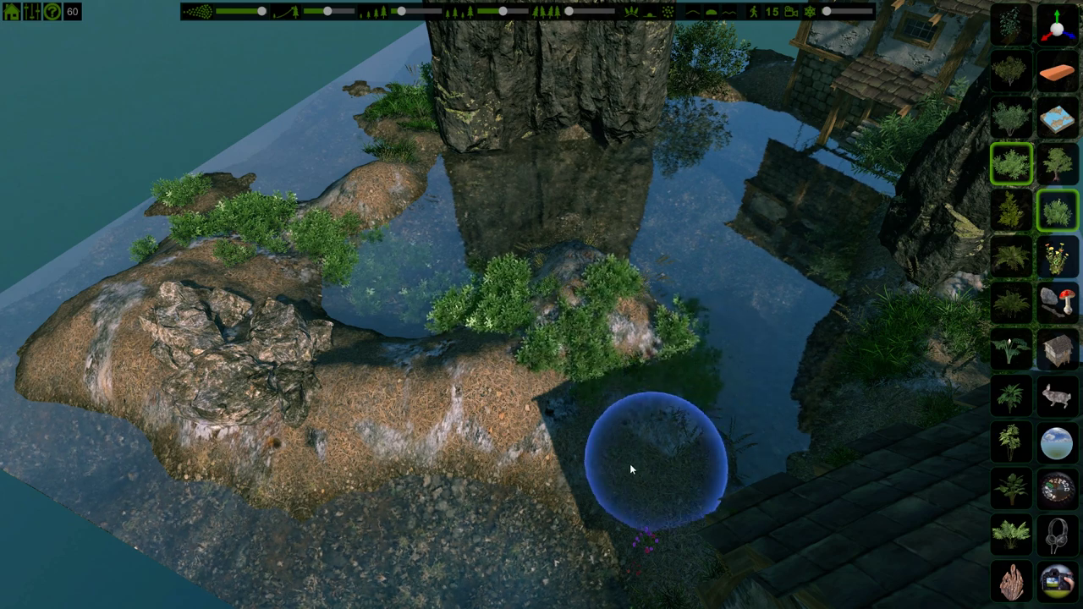
{"action": "left_click_drag", "start_coordinate": [400, 450], "coordinate": [127, 409]}
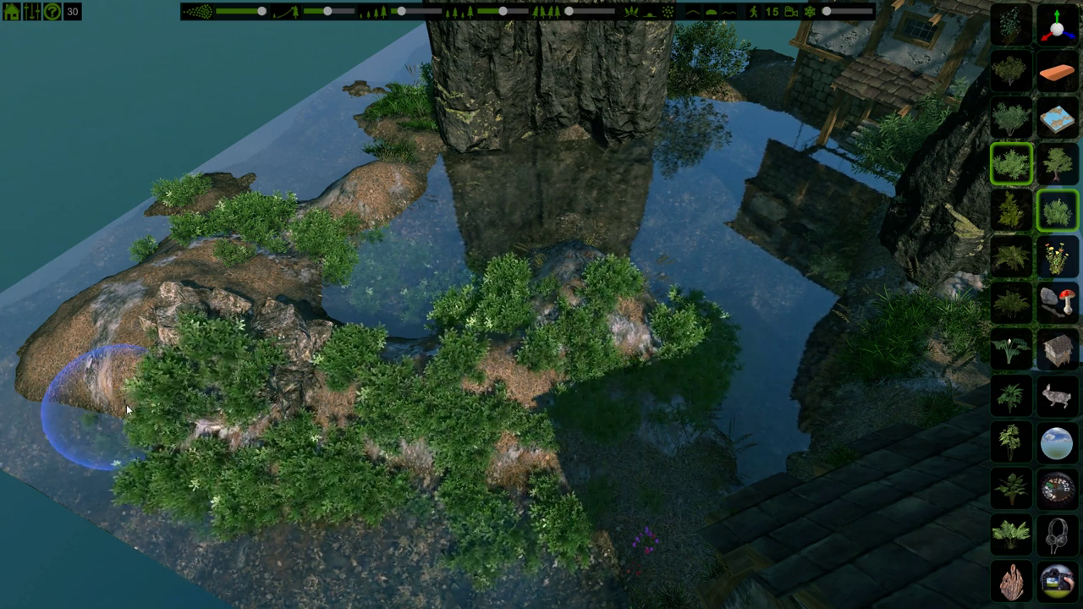
Undo both strokes of shrubs on the mounds and redo them.
{"action": "key", "text": "ctrl+z"}
{"action": "key", "text": "ctrl+z"}
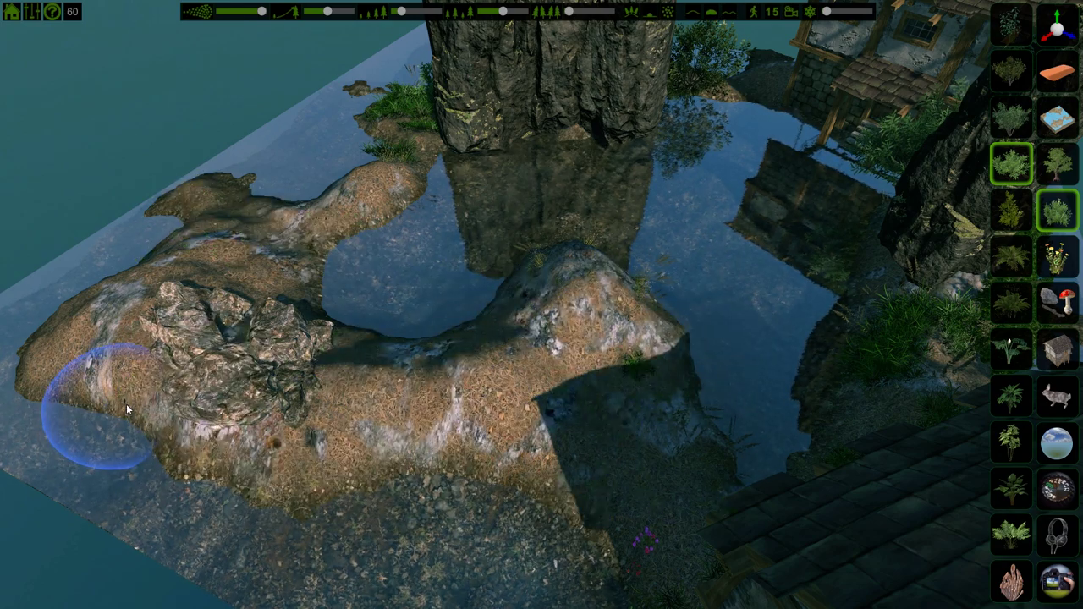
{"action": "key", "text": "ctrl+y"}
{"action": "key", "text": "ctrl+y"}
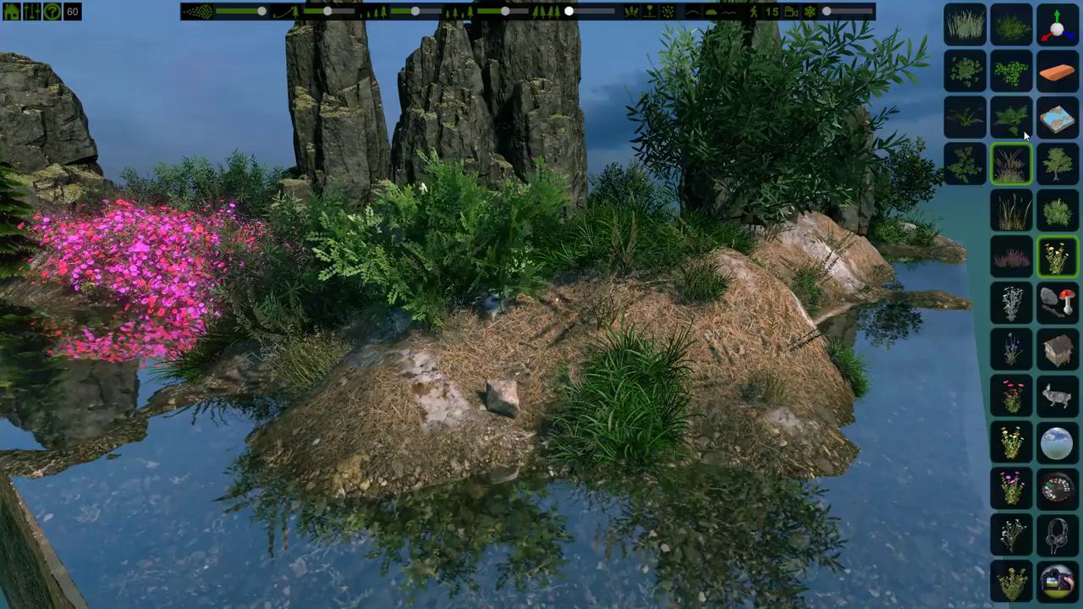
Resize the brush and paint ferns around the small rock and on the bare slope beyond the grass clump.
{"action": "scroll", "coordinate": [397, 387], "scroll_direction": "down", "scroll_amount": 5}
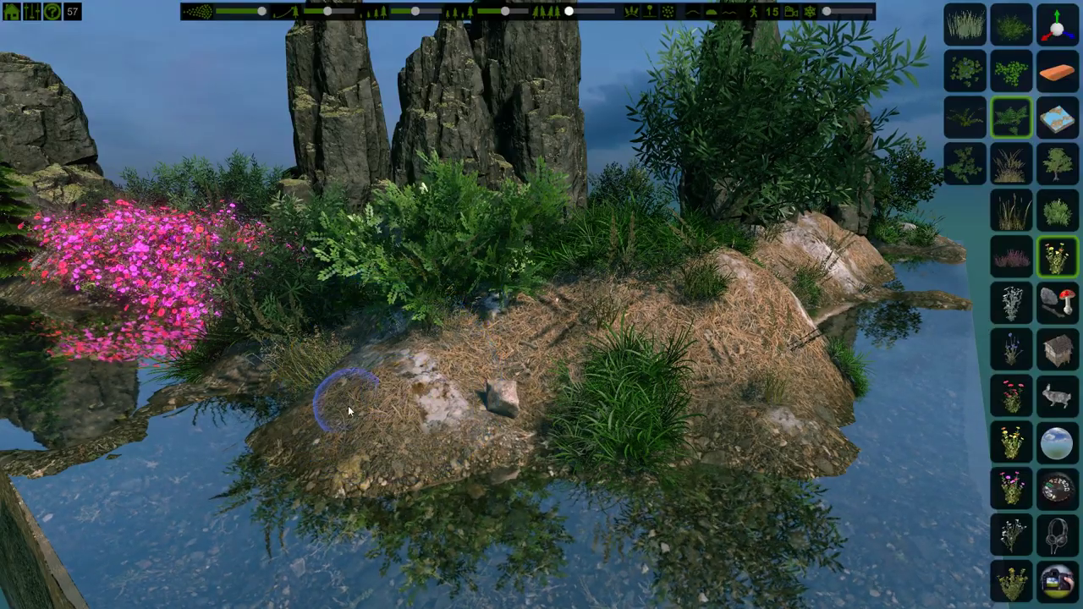
{"action": "mouse_move", "coordinate": [383, 359]}
{"action": "left_mouse_down"}
{"action": "mouse_move", "coordinate": [414, 442]}
{"action": "mouse_move", "coordinate": [471, 375]}
{"action": "left_mouse_up"}
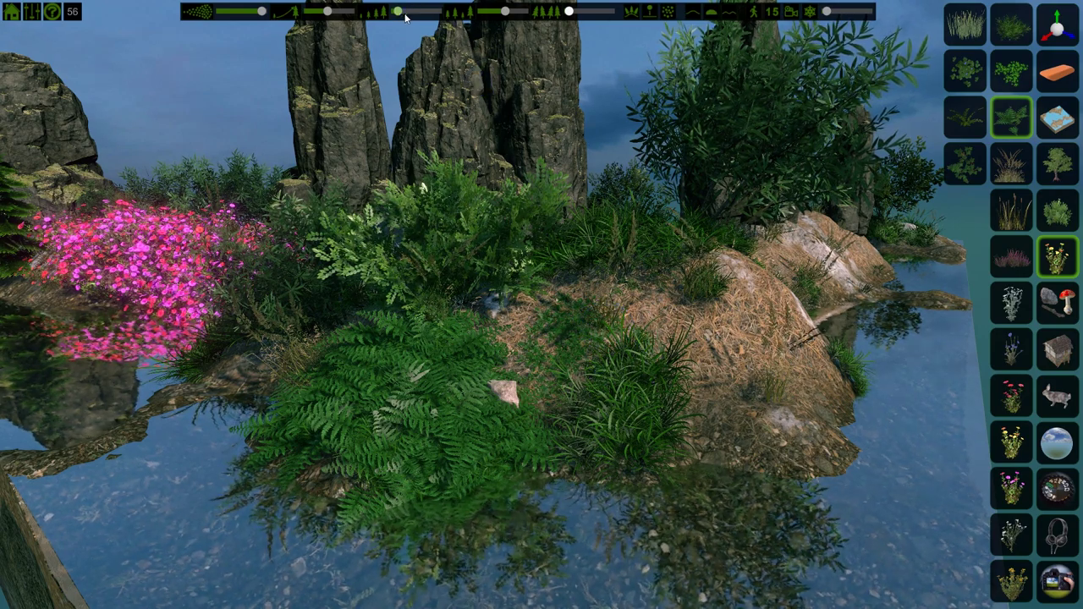
{"action": "mouse_move", "coordinate": [699, 294]}
{"action": "left_mouse_down"}
{"action": "mouse_move", "coordinate": [726, 349]}
{"action": "mouse_move", "coordinate": [745, 331]}
{"action": "mouse_move", "coordinate": [728, 360]}
{"action": "left_mouse_up"}
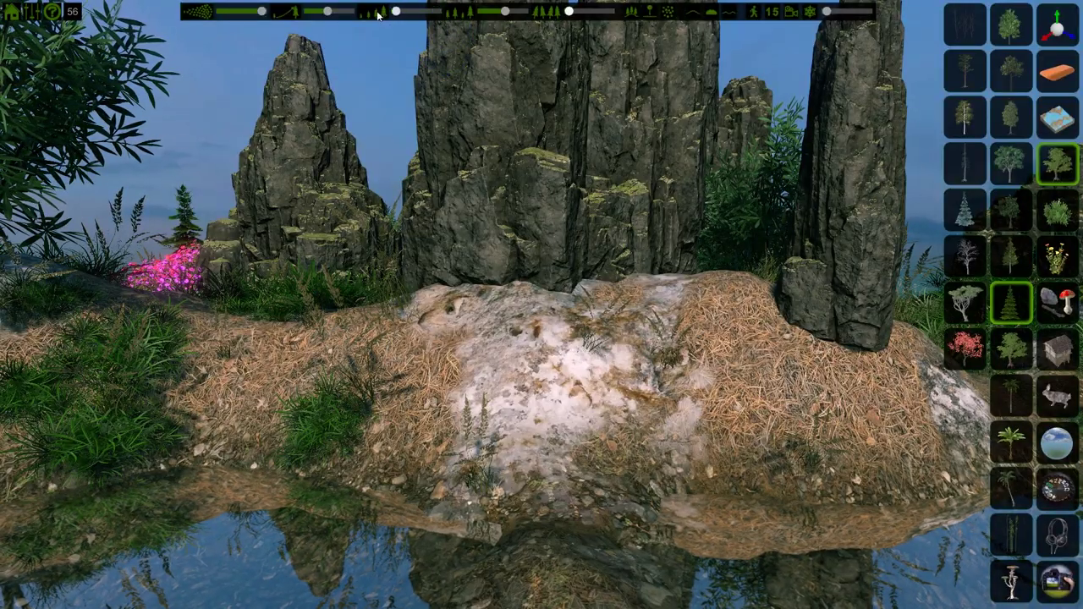
Paint fir trees across the bare bank in front of the rock pillars.
{"action": "mouse_move", "coordinate": [286, 381]}
{"action": "left_mouse_down"}
{"action": "mouse_move", "coordinate": [342, 424]}
{"action": "mouse_move", "coordinate": [423, 364]}
{"action": "mouse_move", "coordinate": [449, 423]}
{"action": "mouse_move", "coordinate": [567, 411]}
{"action": "mouse_move", "coordinate": [641, 372]}
{"action": "mouse_move", "coordinate": [677, 415]}
{"action": "mouse_move", "coordinate": [736, 347]}
{"action": "mouse_move", "coordinate": [889, 443]}
{"action": "mouse_move", "coordinate": [935, 402]}
{"action": "mouse_move", "coordinate": [765, 292]}
{"action": "left_mouse_up"}
{"action": "mouse_move", "coordinate": [140, 398]}
{"action": "left_mouse_down"}
{"action": "mouse_move", "coordinate": [141, 320]}
{"action": "mouse_move", "coordinate": [77, 347]}
{"action": "left_mouse_up"}
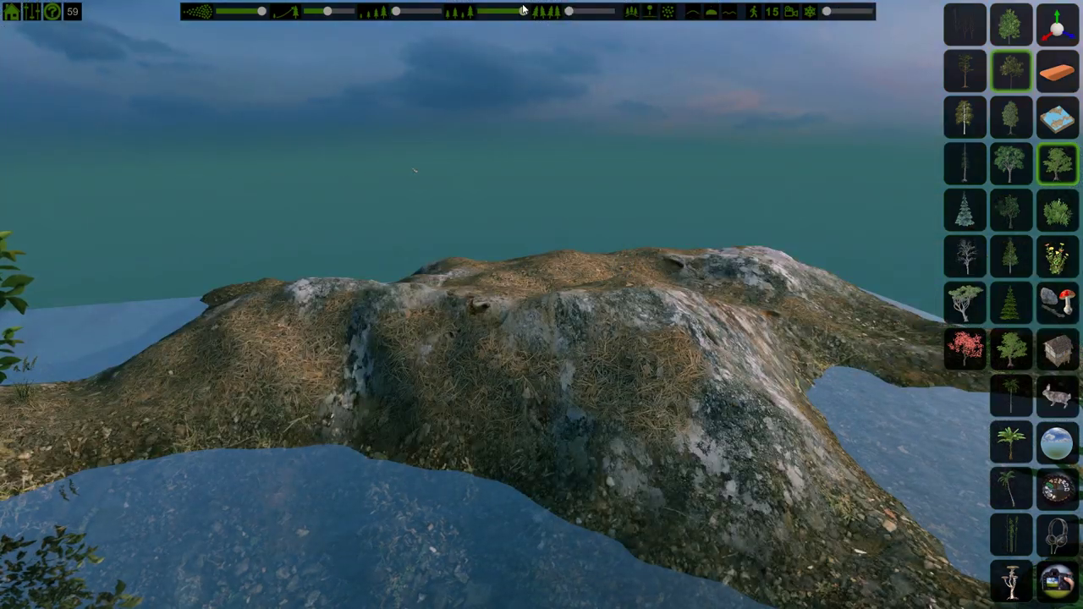
Try painting broadleaf trees over the rocky hill with different brush settings, undoing each pass.
{"action": "mouse_move", "coordinate": [319, 299]}
{"action": "left_mouse_down"}
{"action": "mouse_move", "coordinate": [242, 342]}
{"action": "mouse_move", "coordinate": [347, 326]}
{"action": "mouse_move", "coordinate": [567, 340]}
{"action": "mouse_move", "coordinate": [829, 414]}
{"action": "mouse_move", "coordinate": [789, 331]}
{"action": "left_mouse_up"}
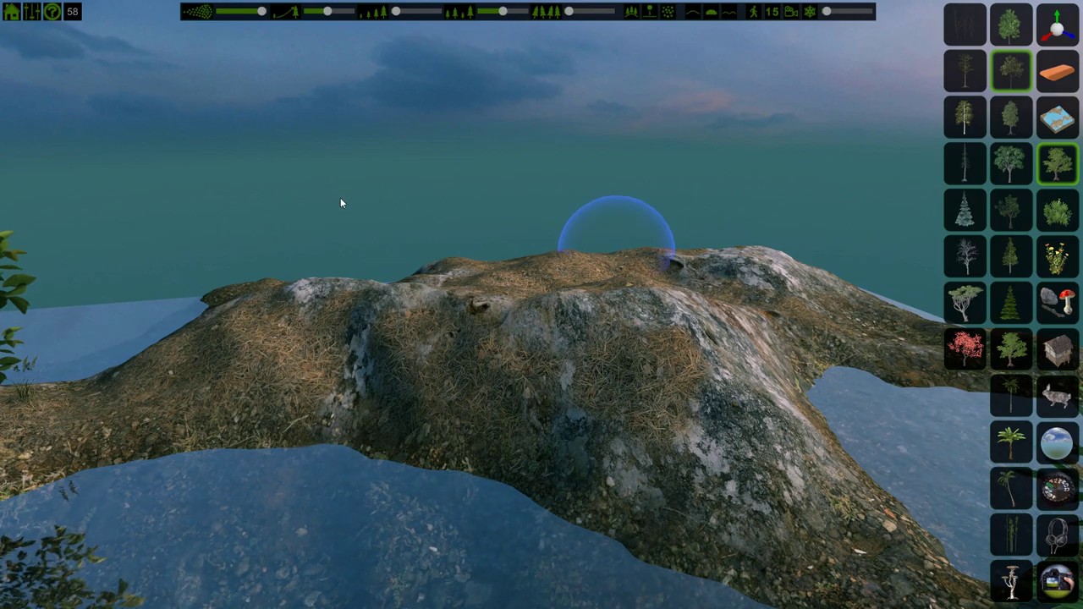
{"action": "mouse_move", "coordinate": [237, 335]}
{"action": "left_mouse_down"}
{"action": "mouse_move", "coordinate": [448, 342]}
{"action": "mouse_move", "coordinate": [696, 408]}
{"action": "mouse_move", "coordinate": [749, 369]}
{"action": "left_mouse_up"}
{"action": "key", "text": "ctrl+z"}
{"action": "mouse_move", "coordinate": [261, 327]}
{"action": "left_mouse_down"}
{"action": "mouse_move", "coordinate": [457, 338]}
{"action": "mouse_move", "coordinate": [598, 367]}
{"action": "mouse_move", "coordinate": [706, 425]}
{"action": "mouse_move", "coordinate": [792, 402]}
{"action": "mouse_move", "coordinate": [803, 292]}
{"action": "mouse_move", "coordinate": [831, 252]}
{"action": "left_mouse_up"}
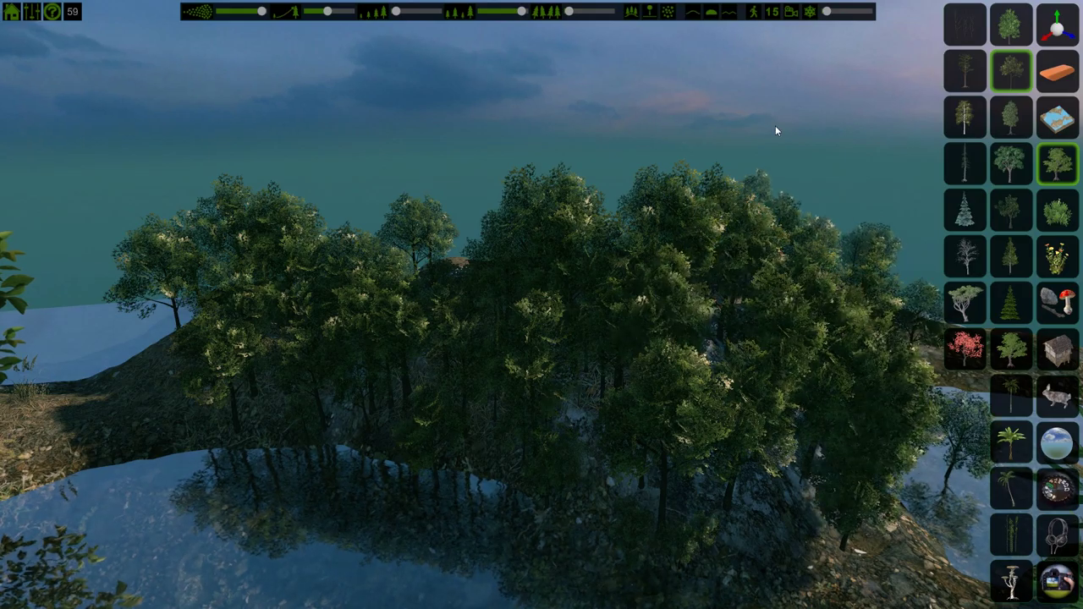
{"action": "key", "text": "ctrl+z"}
{"action": "mouse_move", "coordinate": [240, 350]}
{"action": "left_mouse_down"}
{"action": "mouse_move", "coordinate": [530, 336]}
{"action": "mouse_move", "coordinate": [787, 355]}
{"action": "left_mouse_up"}
{"action": "key", "text": "ctrl+z"}
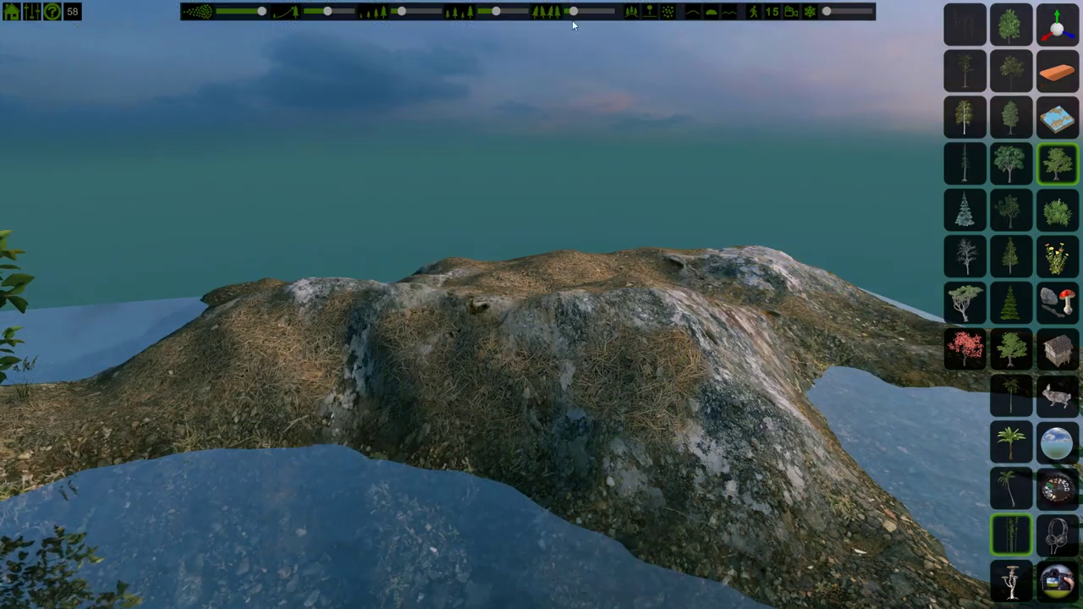
Paint bamboo across the bare rocky hill.
{"action": "mouse_move", "coordinate": [276, 354]}
{"action": "left_mouse_down"}
{"action": "mouse_move", "coordinate": [520, 353]}
{"action": "mouse_move", "coordinate": [750, 388]}
{"action": "mouse_move", "coordinate": [770, 441]}
{"action": "mouse_move", "coordinate": [693, 220]}
{"action": "left_mouse_up"}
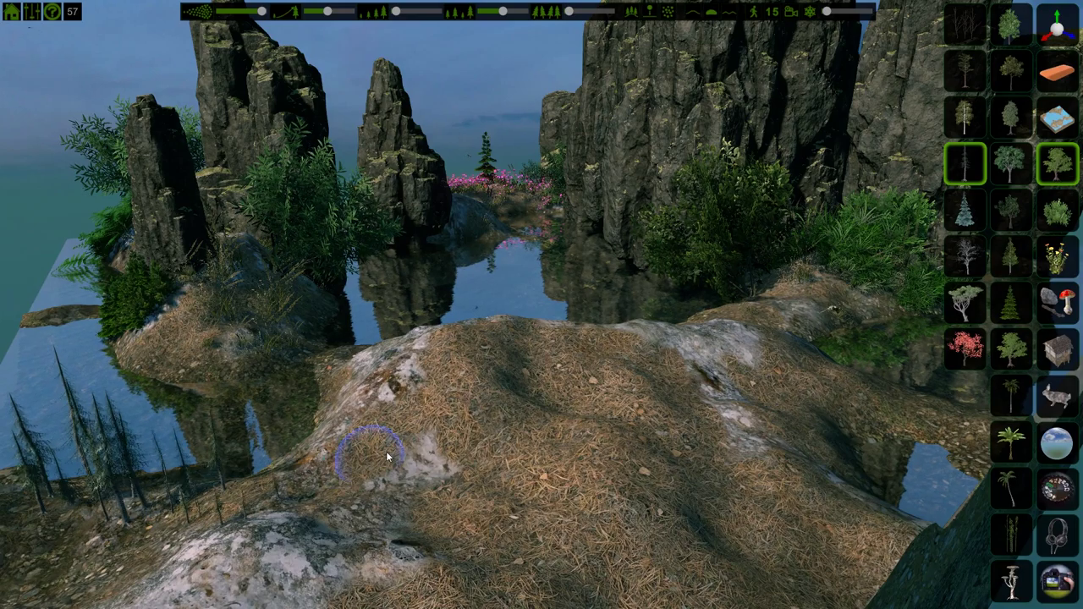
Try painting spruce trees across the needle-covered ridge, first upright and again tilted, undoing each pass.
{"action": "mouse_move", "coordinate": [388, 457]}
{"action": "left_mouse_down"}
{"action": "mouse_move", "coordinate": [538, 387]}
{"action": "mouse_move", "coordinate": [756, 381]}
{"action": "mouse_move", "coordinate": [850, 359]}
{"action": "left_mouse_up"}
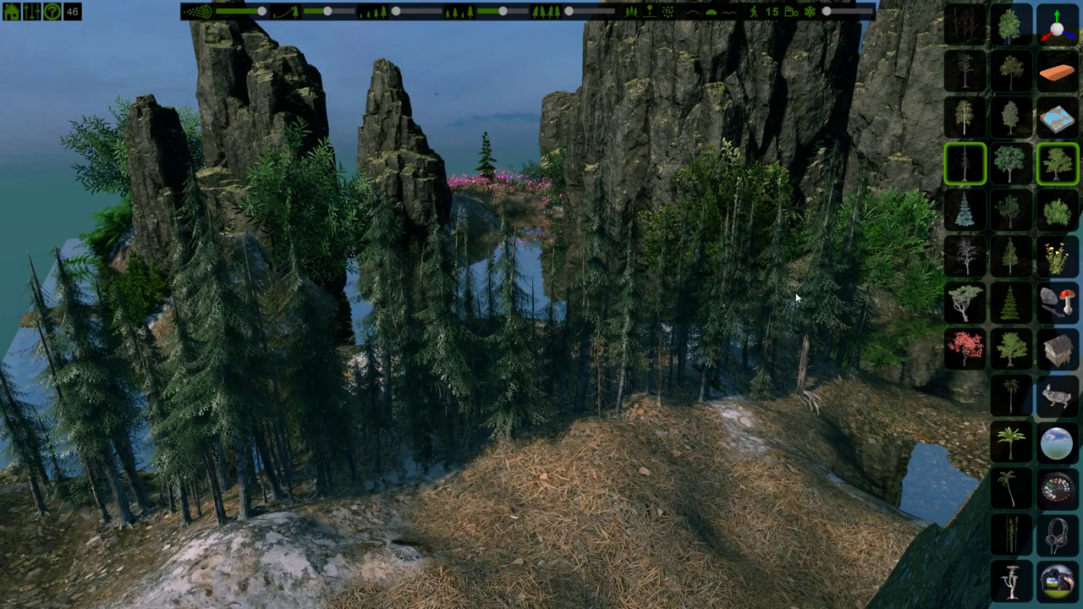
{"action": "key", "text": "ctrl+z"}
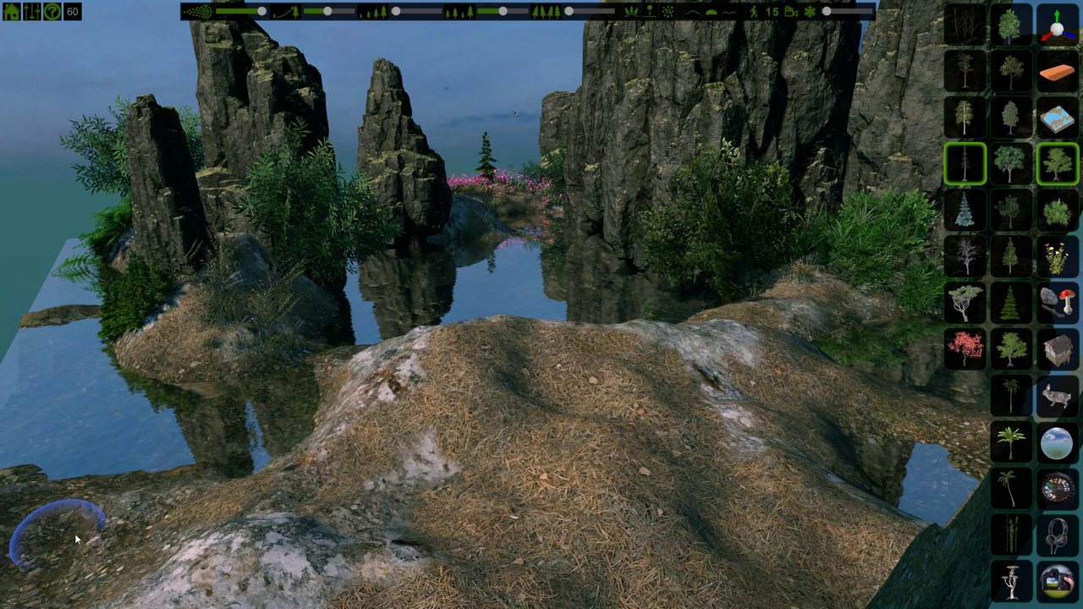
{"action": "mouse_move", "coordinate": [323, 493]}
{"action": "left_mouse_down"}
{"action": "mouse_move", "coordinate": [578, 427]}
{"action": "mouse_move", "coordinate": [986, 434]}
{"action": "left_mouse_up"}
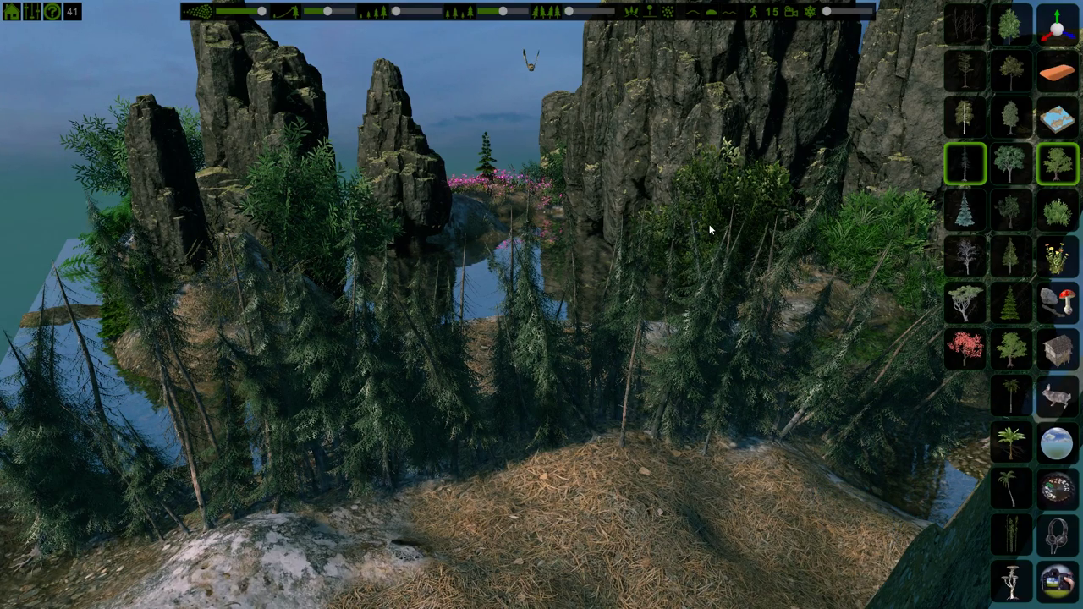
{"action": "key", "text": "ctrl+z"}
Switch the plant orientation mode and paint spruce trees along the ridge again.
{"action": "left_click", "coordinate": [637, 13]}
{"action": "mouse_move", "coordinate": [76, 530]}
{"action": "left_mouse_down"}
{"action": "mouse_move", "coordinate": [242, 515]}
{"action": "mouse_move", "coordinate": [411, 440]}
{"action": "mouse_move", "coordinate": [668, 423]}
{"action": "mouse_move", "coordinate": [822, 433]}
{"action": "mouse_move", "coordinate": [693, 530]}
{"action": "mouse_move", "coordinate": [369, 541]}
{"action": "mouse_move", "coordinate": [157, 525]}
{"action": "mouse_move", "coordinate": [205, 457]}
{"action": "mouse_move", "coordinate": [428, 291]}
{"action": "left_mouse_up"}
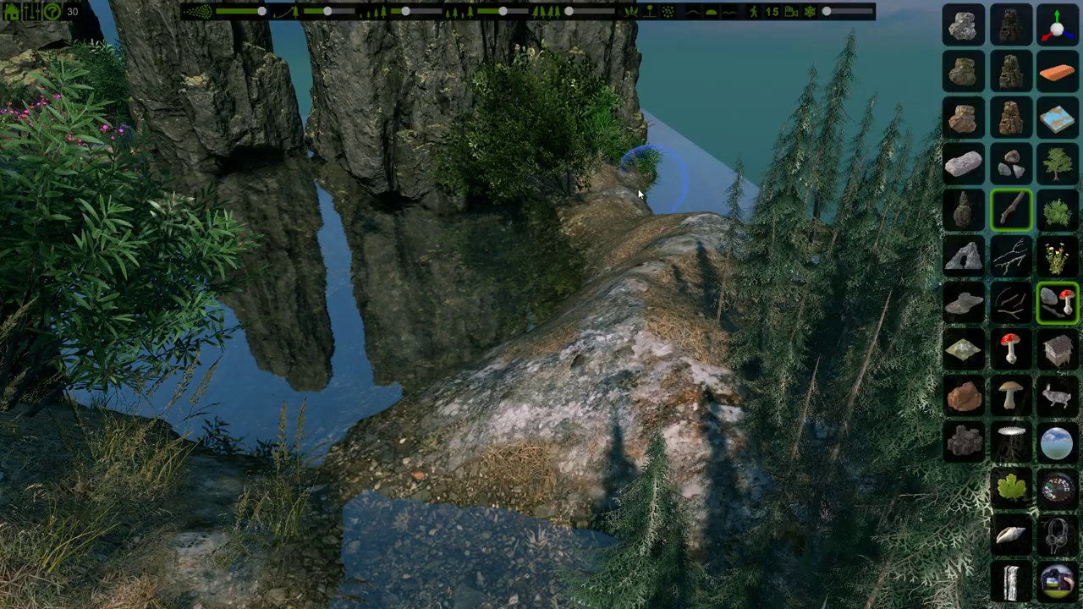
Place fallen logs along the rocky ridge and the waterline beside the spruce trees.
{"action": "left_click", "coordinate": [621, 208]}
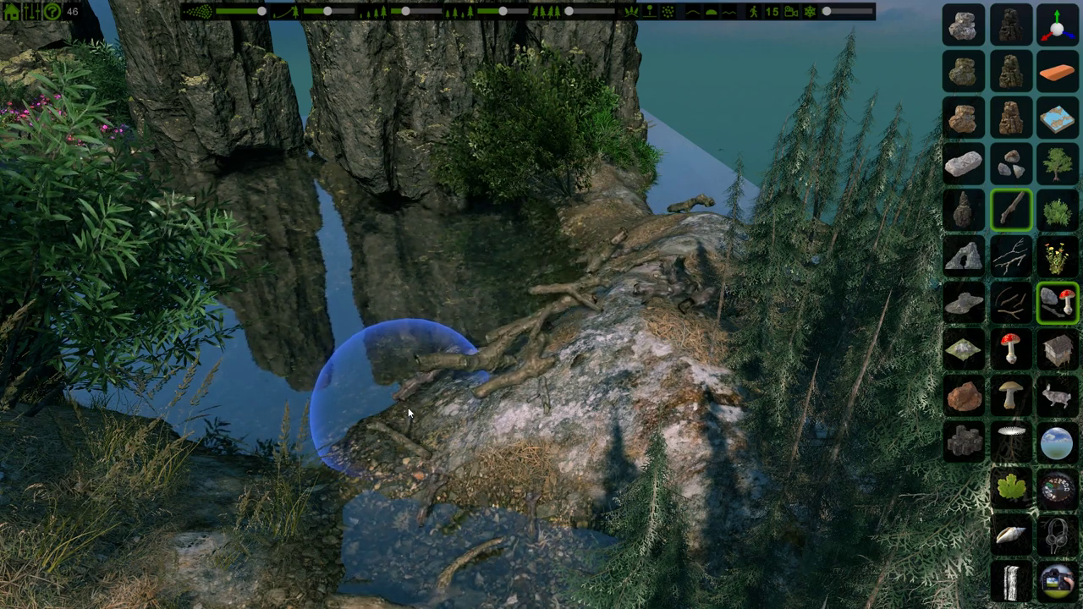
{"action": "left_click", "coordinate": [408, 412]}
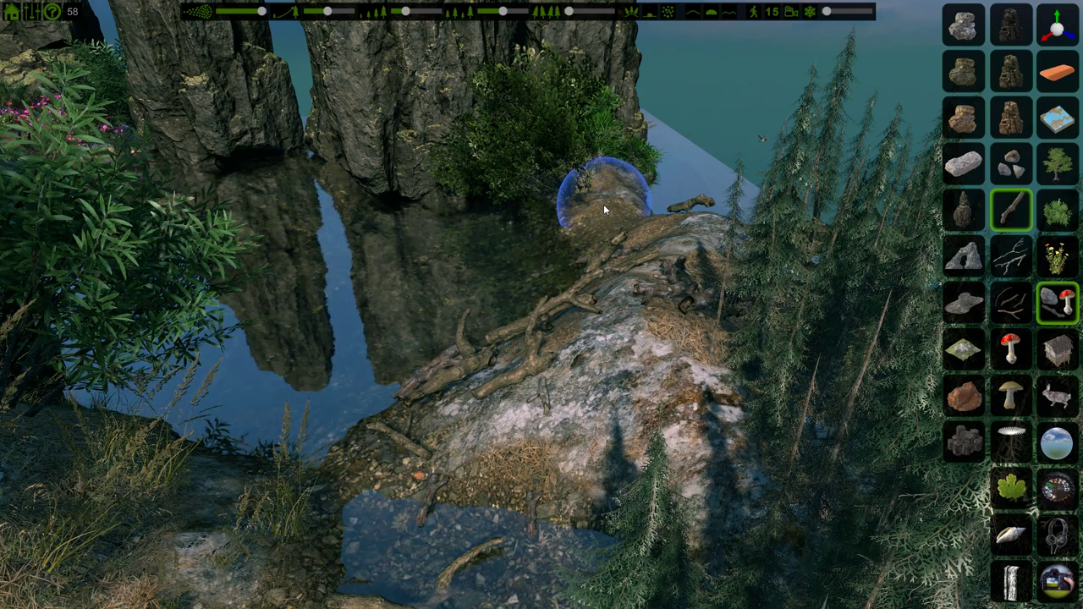
{"action": "mouse_move", "coordinate": [555, 385]}
{"action": "left_mouse_down"}
{"action": "mouse_move", "coordinate": [334, 414]}
{"action": "mouse_move", "coordinate": [171, 414]}
{"action": "left_mouse_up"}
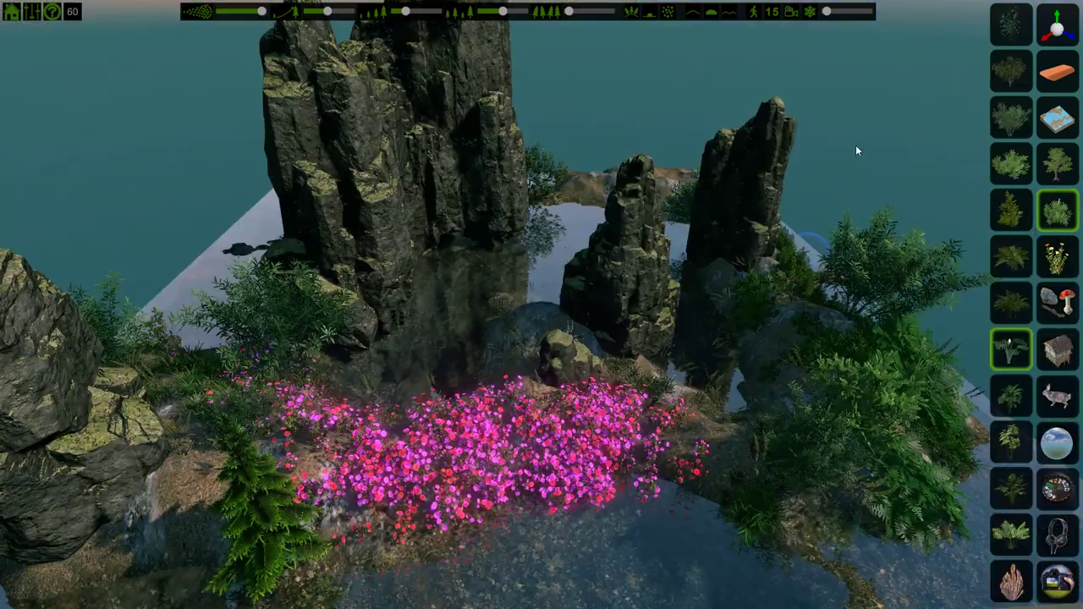
Start automatic scattering over the island, switch between several tropical shrubs as it runs, and adjust the plant size.
{"action": "left_click", "coordinate": [667, 12]}
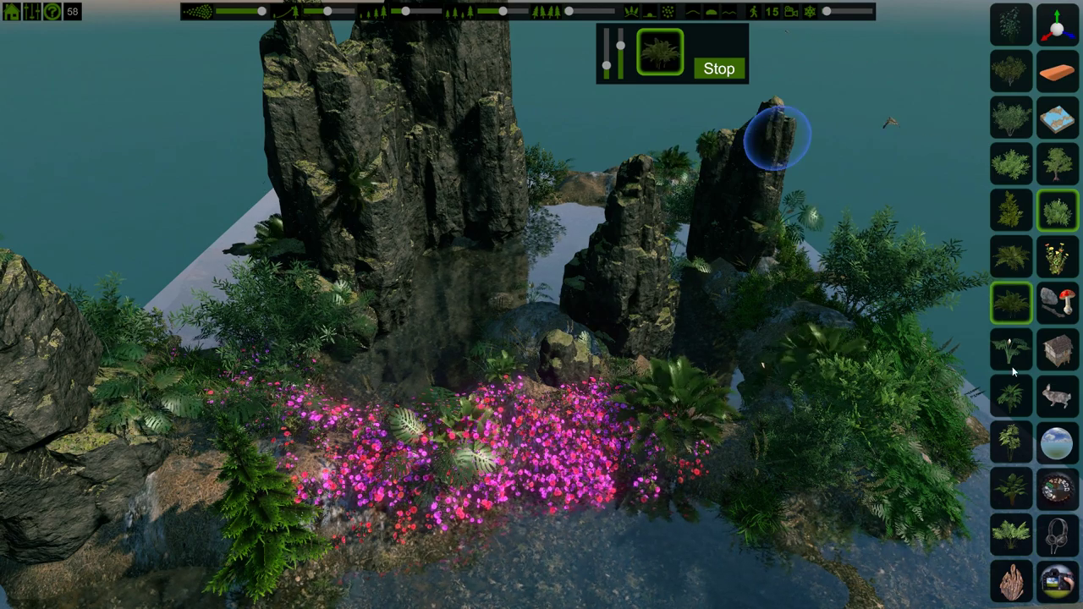
{"action": "left_click", "coordinate": [1026, 451]}
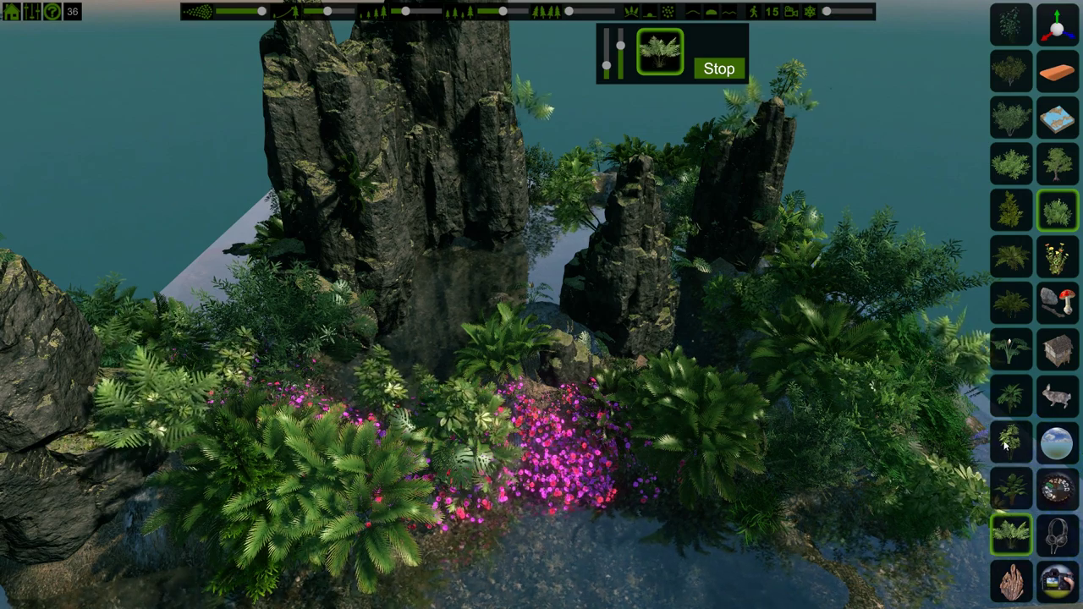
{"action": "left_click", "coordinate": [1006, 173]}
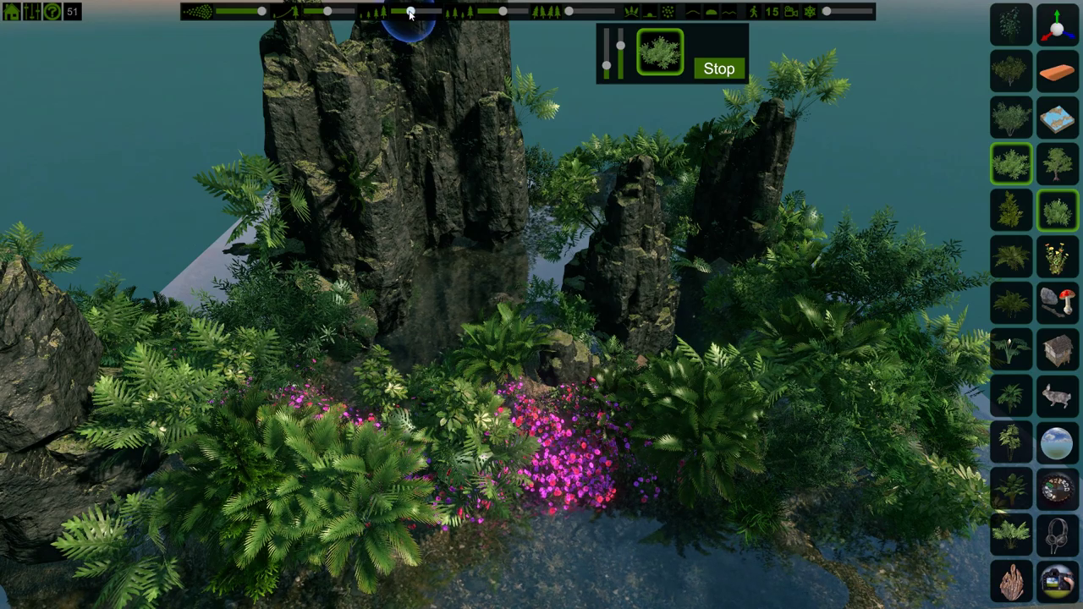
{"action": "left_click_drag", "start_coordinate": [430, 16], "coordinate": [396, 15]}
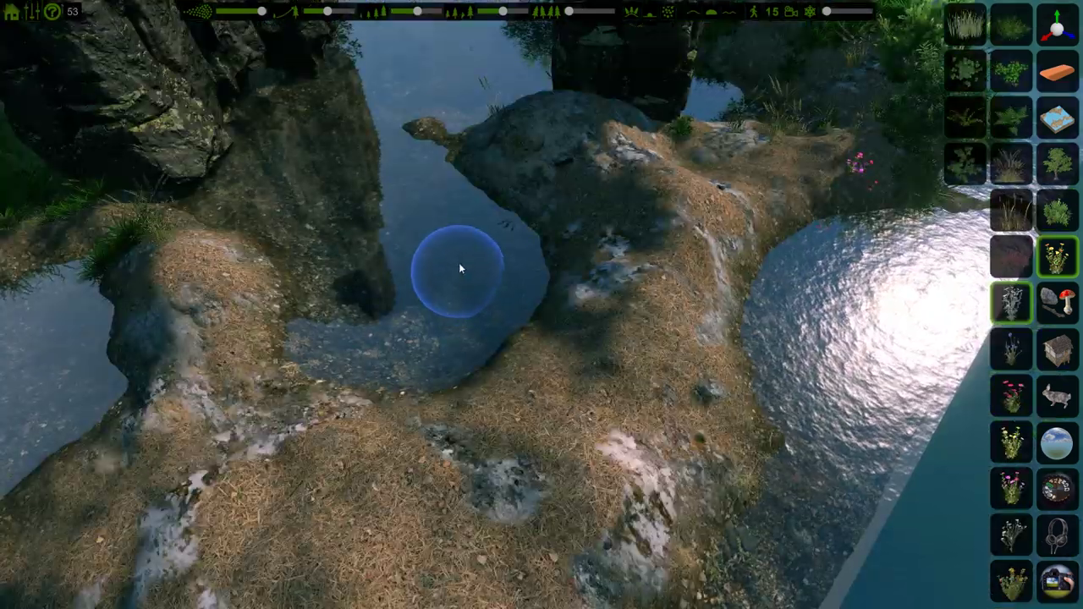
Try painting white daisies over the pool edge and mound with different placement modes, undoing each pass.
{"action": "mouse_move", "coordinate": [443, 225]}
{"action": "left_mouse_down"}
{"action": "mouse_move", "coordinate": [485, 312]}
{"action": "mouse_move", "coordinate": [531, 357]}
{"action": "mouse_move", "coordinate": [714, 392]}
{"action": "mouse_move", "coordinate": [802, 379]}
{"action": "left_mouse_up"}
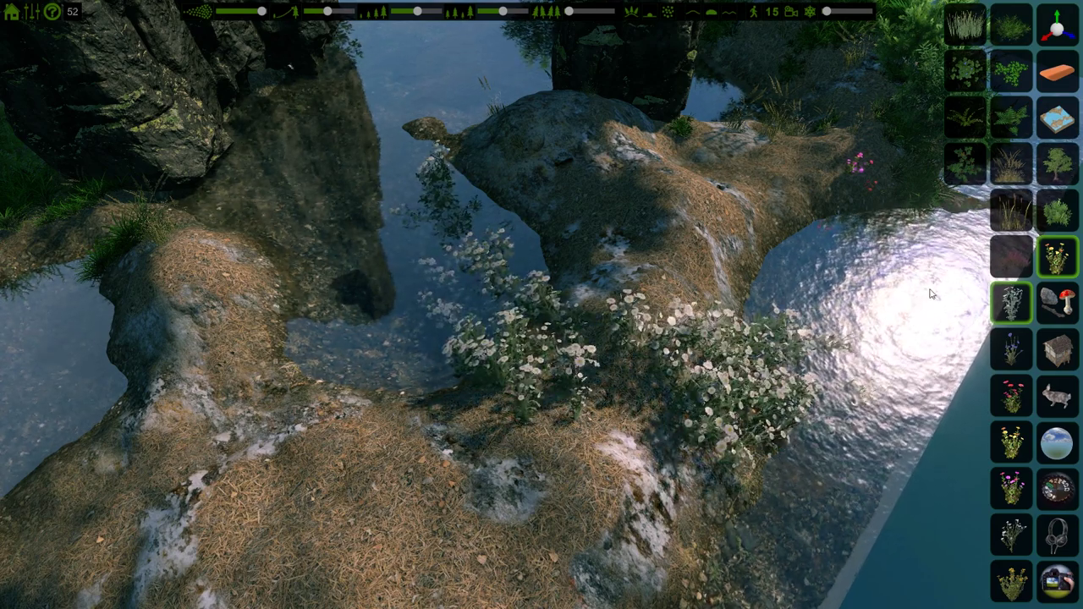
{"action": "key", "text": "ctrl+z"}
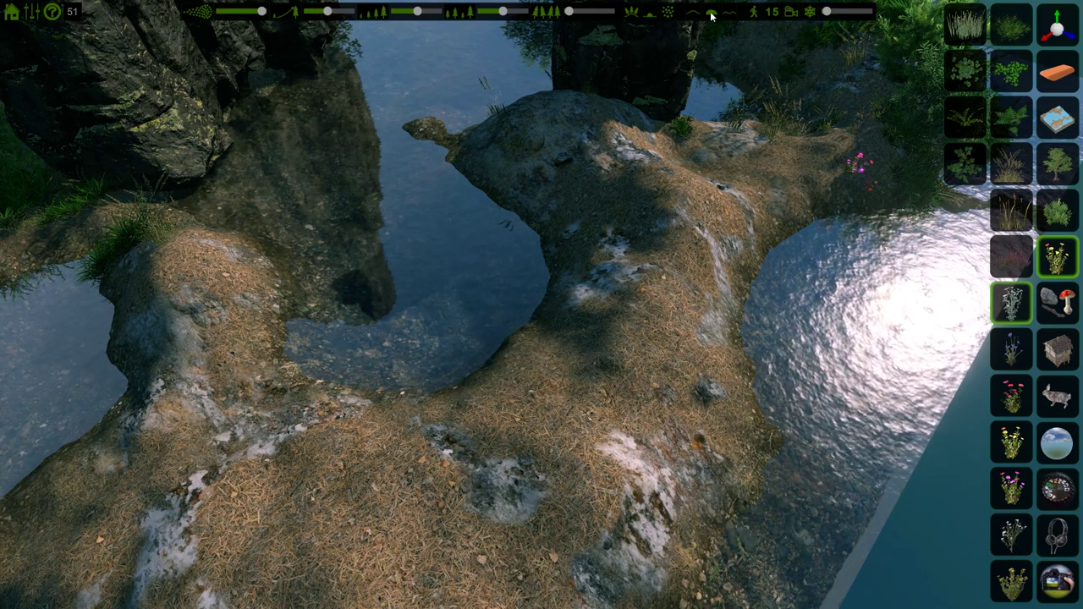
{"action": "mouse_move", "coordinate": [471, 282]}
{"action": "left_mouse_down"}
{"action": "mouse_move", "coordinate": [460, 350]}
{"action": "mouse_move", "coordinate": [555, 484]}
{"action": "mouse_move", "coordinate": [689, 459]}
{"action": "left_mouse_up"}
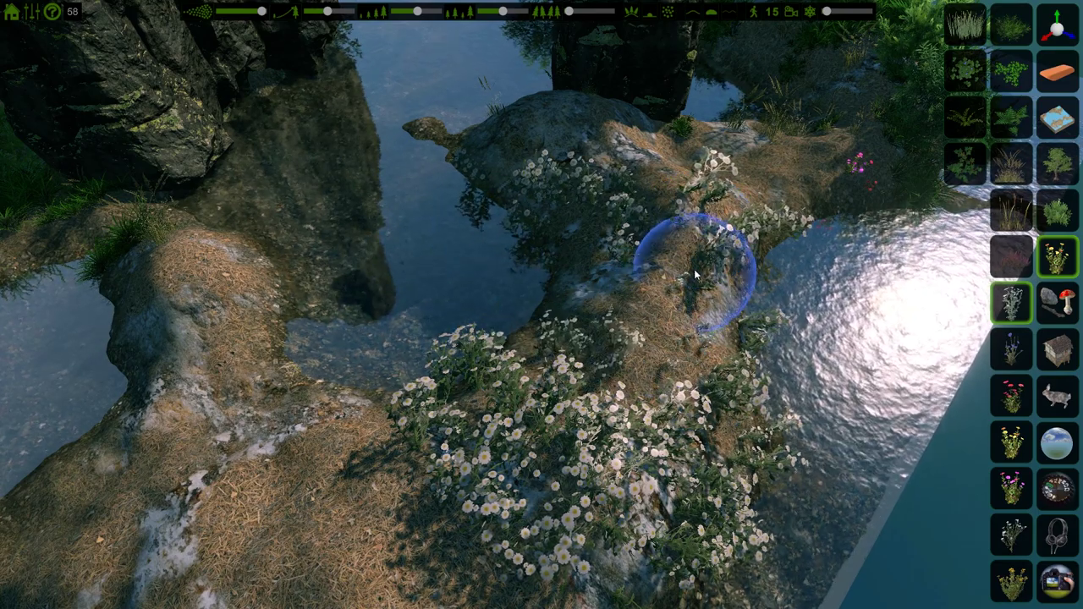
{"action": "key", "text": "ctrl+z"}
Place large grey boulders on the mound beside the pool and surround them with yellow and orange flowers.
{"action": "left_click", "coordinate": [1057, 303]}
{"action": "mouse_move", "coordinate": [549, 461]}
{"action": "left_mouse_down"}
{"action": "mouse_move", "coordinate": [636, 379]}
{"action": "mouse_move", "coordinate": [677, 277]}
{"action": "left_mouse_up"}
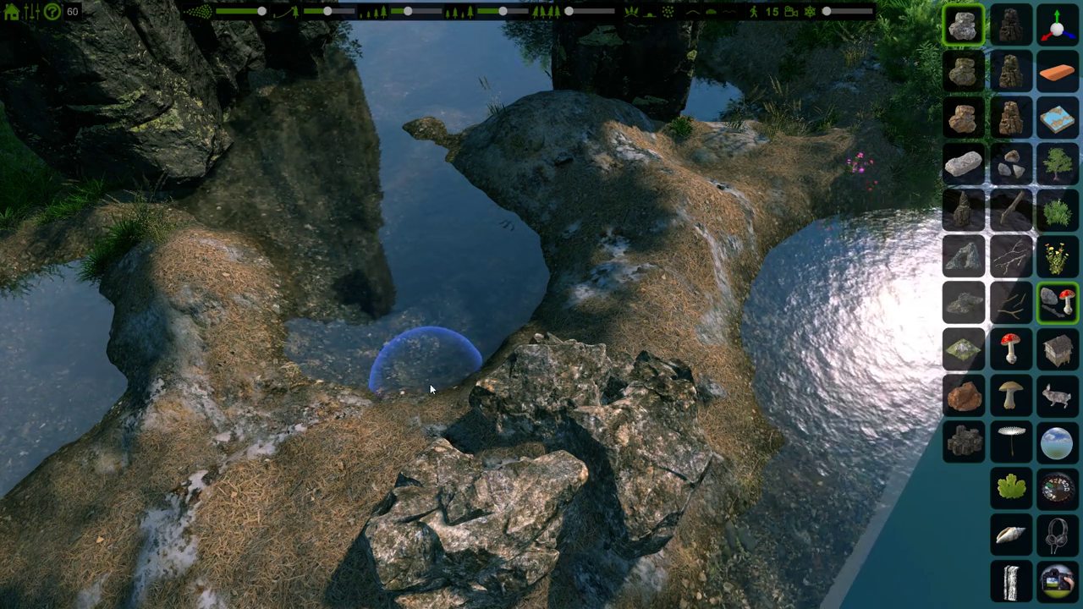
{"action": "left_click", "coordinate": [1057, 256]}
{"action": "mouse_move", "coordinate": [717, 374]}
{"action": "left_mouse_down"}
{"action": "mouse_move", "coordinate": [603, 321]}
{"action": "mouse_move", "coordinate": [449, 364]}
{"action": "mouse_move", "coordinate": [327, 500]}
{"action": "mouse_move", "coordinate": [486, 599]}
{"action": "mouse_move", "coordinate": [665, 469]}
{"action": "mouse_move", "coordinate": [474, 442]}
{"action": "mouse_move", "coordinate": [744, 516]}
{"action": "mouse_move", "coordinate": [603, 368]}
{"action": "mouse_move", "coordinate": [734, 501]}
{"action": "mouse_move", "coordinate": [677, 360]}
{"action": "left_mouse_up"}
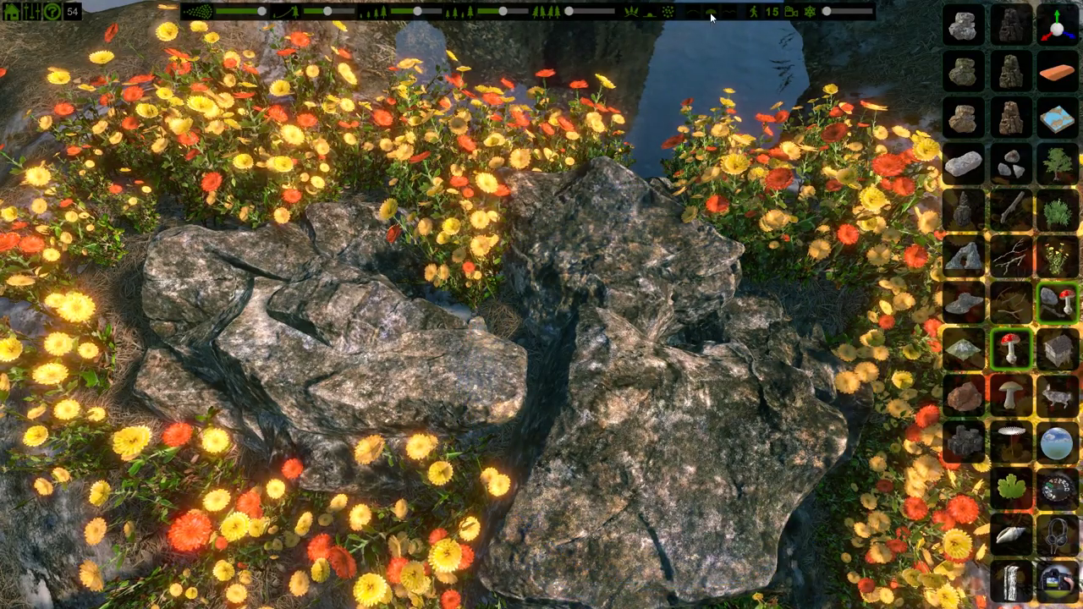
Paint red fly agaric mushrooms in varied sizes over the grey boulders between the yellow and orange flowers.
{"action": "mouse_move", "coordinate": [356, 291]}
{"action": "left_mouse_down"}
{"action": "mouse_move", "coordinate": [254, 309]}
{"action": "mouse_move", "coordinate": [431, 381]}
{"action": "mouse_move", "coordinate": [583, 406]}
{"action": "mouse_move", "coordinate": [687, 352]}
{"action": "mouse_move", "coordinate": [673, 241]}
{"action": "left_mouse_up"}
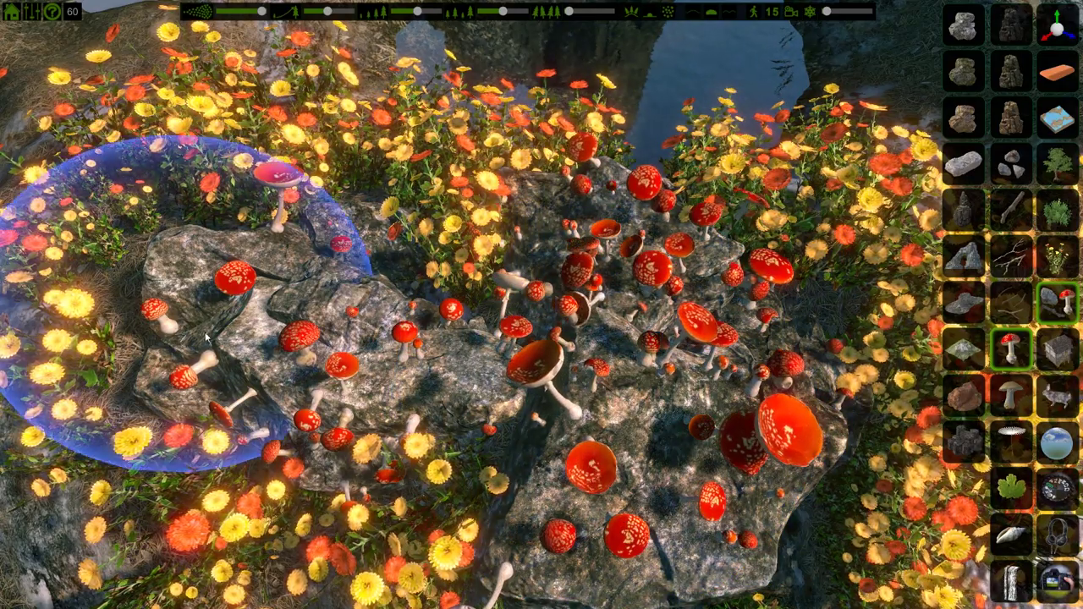
{"action": "mouse_move", "coordinate": [513, 500]}
{"action": "left_mouse_down"}
{"action": "mouse_move", "coordinate": [762, 414]}
{"action": "mouse_move", "coordinate": [609, 220]}
{"action": "mouse_move", "coordinate": [279, 339]}
{"action": "mouse_move", "coordinate": [572, 476]}
{"action": "mouse_move", "coordinate": [686, 293]}
{"action": "left_mouse_up"}
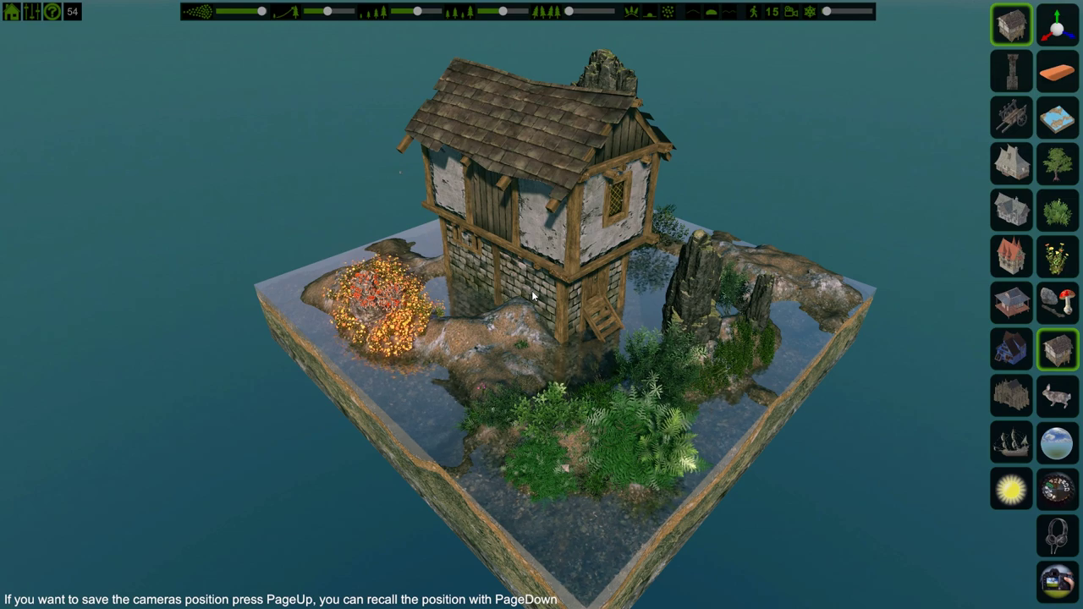
Try placing several medieval timber-framed houses around the rocky island, adjusting their size before placing them.
{"action": "left_click", "coordinate": [532, 292]}
{"action": "mouse_move", "coordinate": [466, 309]}
{"action": "left_mouse_down"}
{"action": "mouse_move", "coordinate": [628, 266]}
{"action": "mouse_move", "coordinate": [527, 282]}
{"action": "mouse_move", "coordinate": [509, 323]}
{"action": "mouse_move", "coordinate": [467, 306]}
{"action": "mouse_move", "coordinate": [446, 278]}
{"action": "left_mouse_up"}
{"action": "scroll", "coordinate": [526, 301], "scroll_direction": "down", "scroll_amount": 6}
{"action": "scroll", "coordinate": [531, 290], "scroll_direction": "down", "scroll_amount": 6}
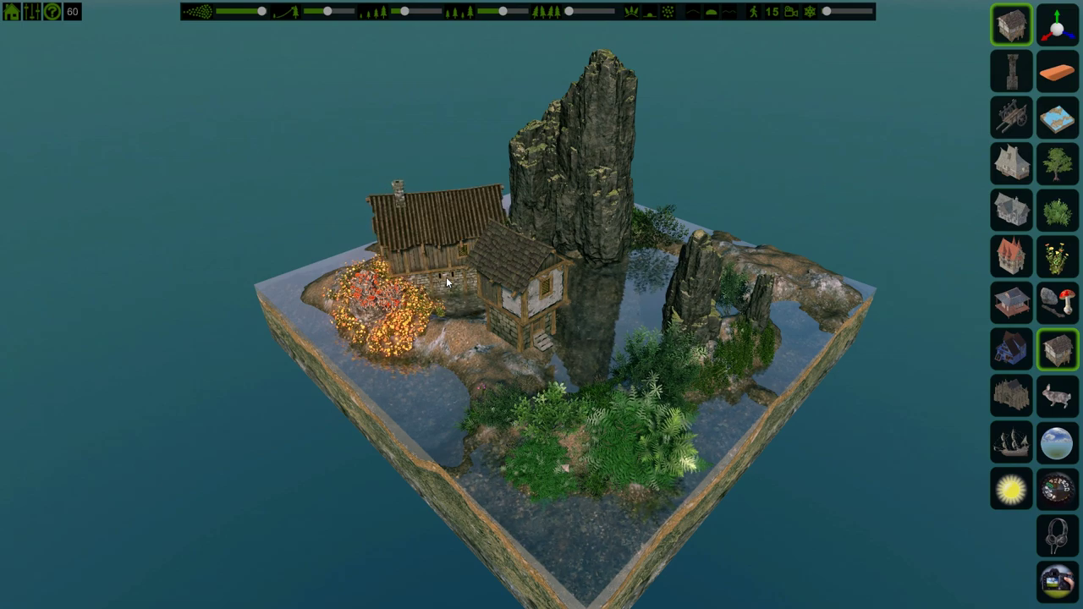
{"action": "left_click_drag", "start_coordinate": [634, 316], "coordinate": [753, 288]}
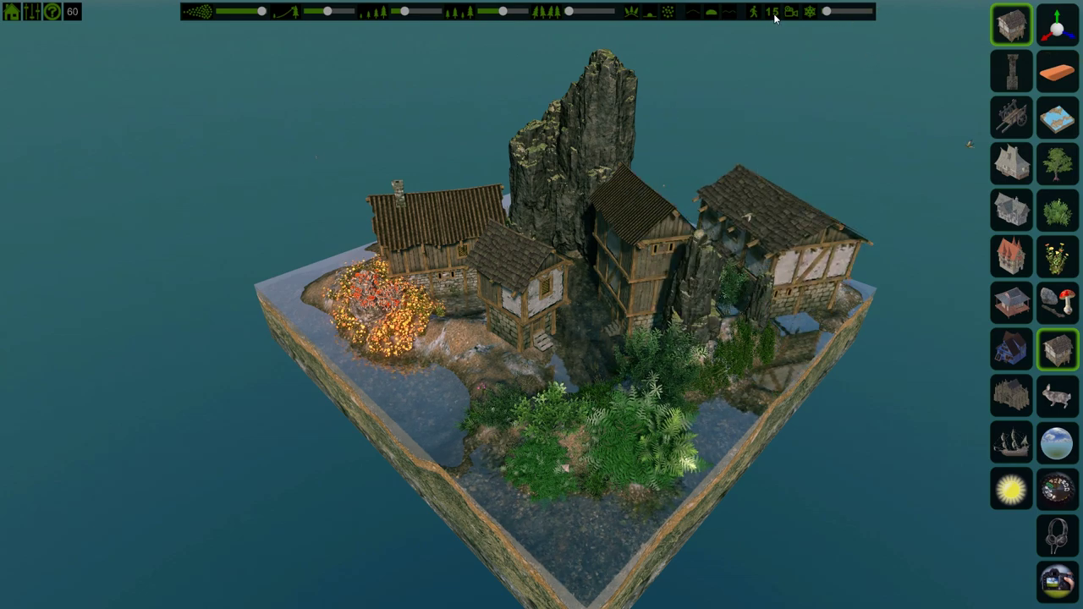
{"action": "left_click_drag", "start_coordinate": [592, 321], "coordinate": [537, 446]}
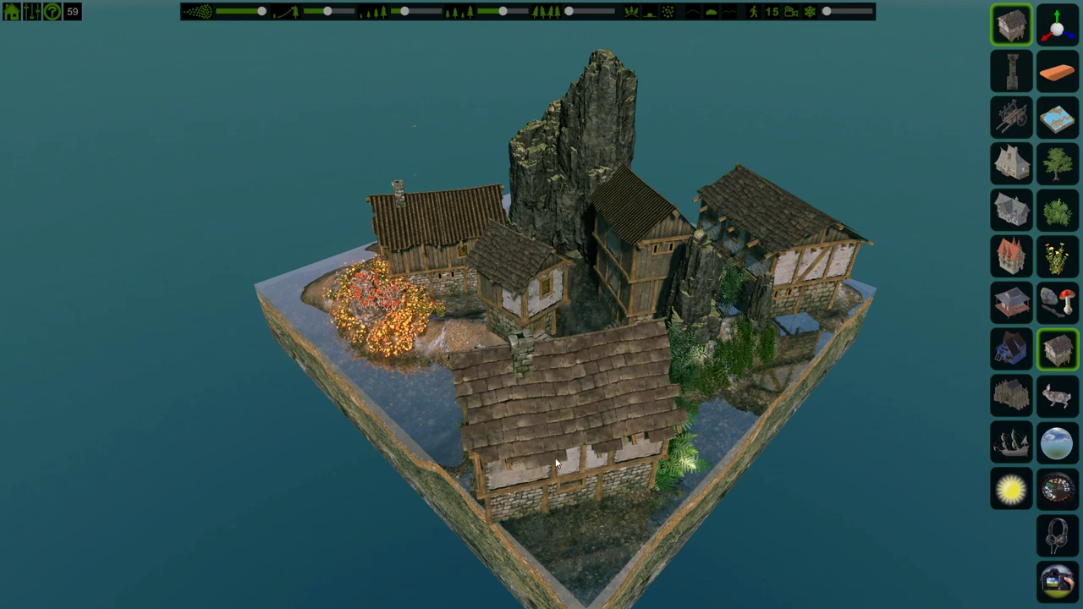
{"action": "scroll", "coordinate": [553, 456], "scroll_direction": "down", "scroll_amount": 8}
{"action": "left_click_drag", "start_coordinate": [554, 456], "coordinate": [554, 455]}
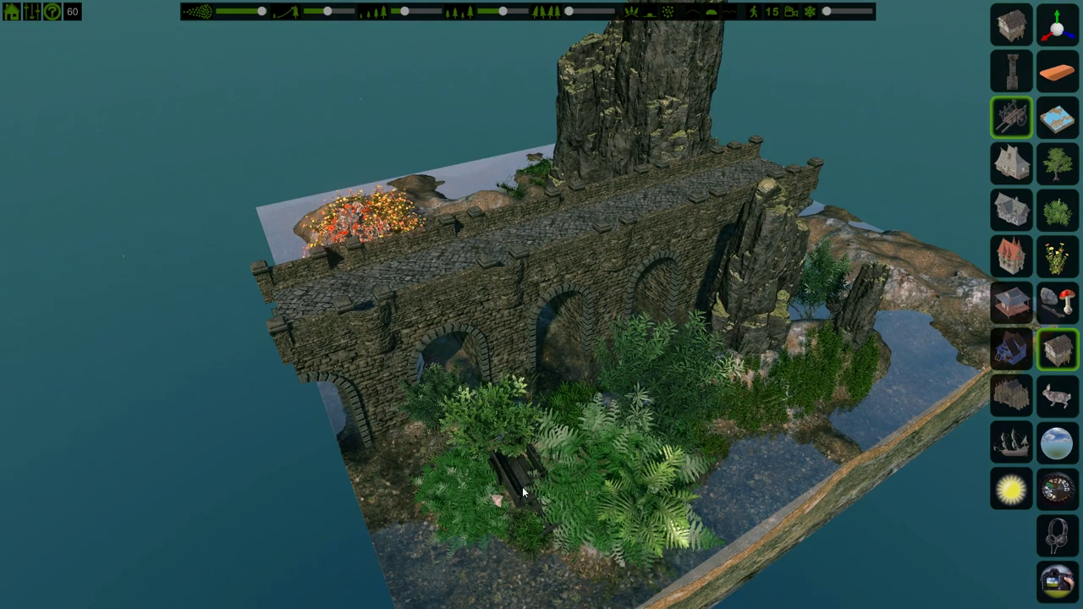
Adjust the wooden cart among the ferns below the stone bridge and build a spired round stone tower on the shore.
{"action": "scroll", "coordinate": [522, 492], "scroll_direction": "down", "scroll_amount": 4}
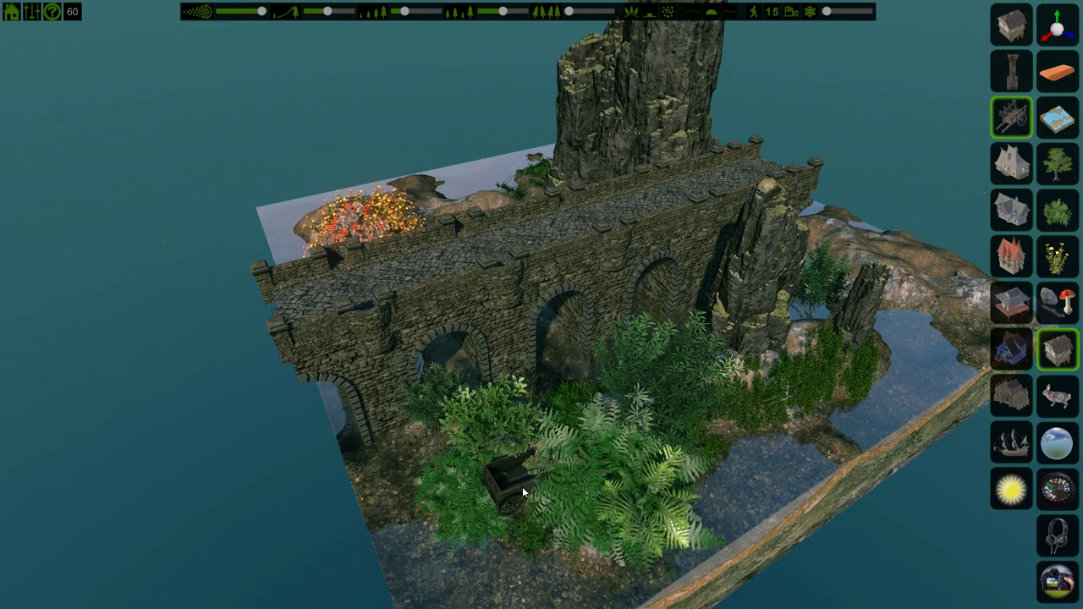
{"action": "left_click_drag", "start_coordinate": [405, 431], "coordinate": [430, 262]}
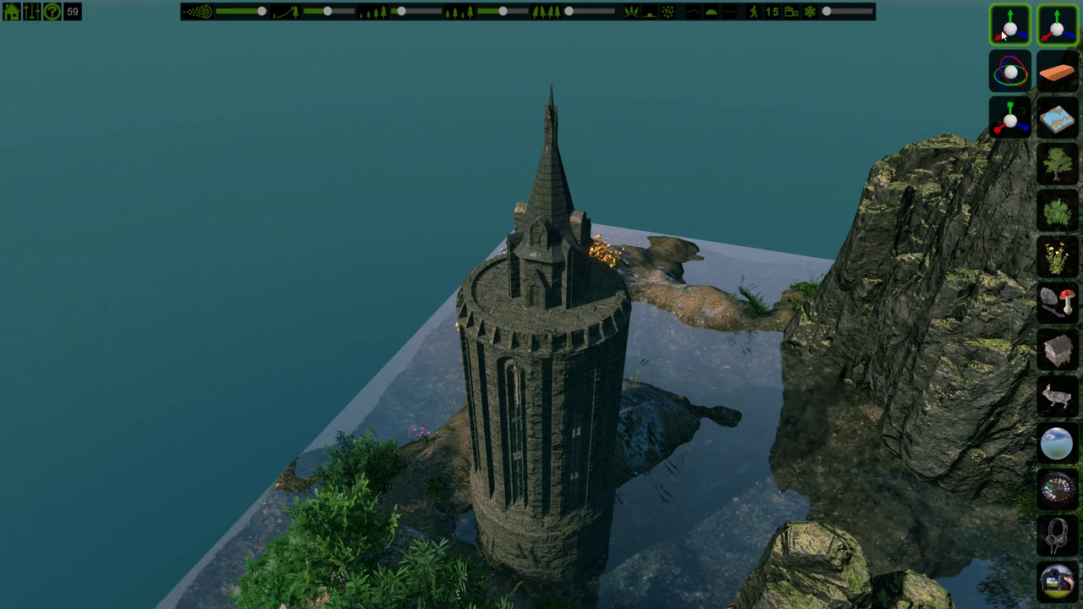
Select the spire on the round stone tower and scale it up uniformly with the Transform tool.
{"action": "left_click", "coordinate": [1054, 32]}
{"action": "left_click", "coordinate": [1054, 32]}
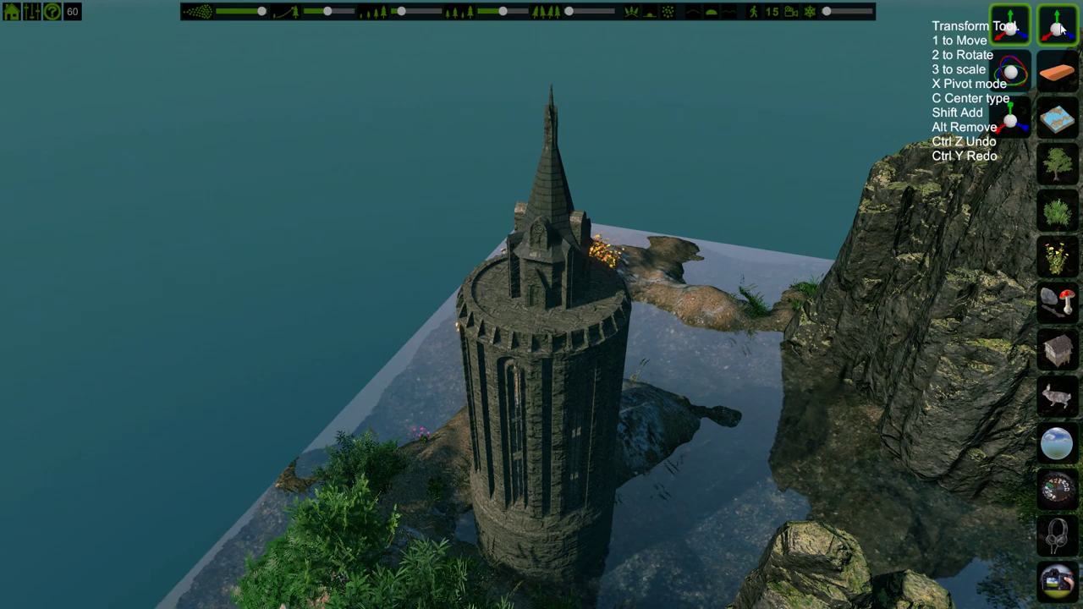
{"action": "left_click", "coordinate": [1062, 32]}
{"action": "left_click", "coordinate": [1061, 30]}
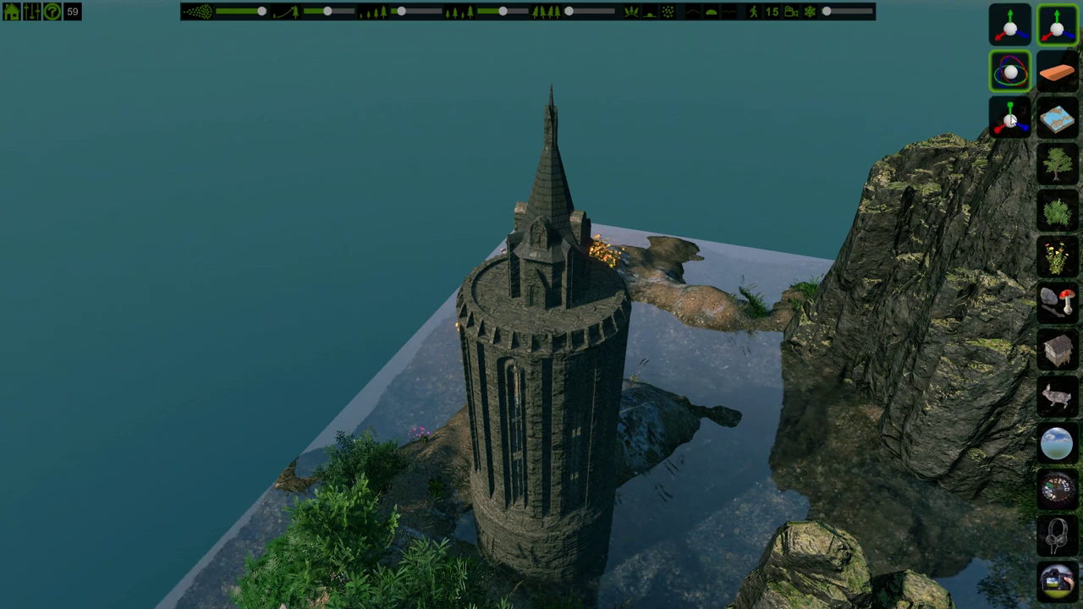
{"action": "left_click", "coordinate": [1011, 119]}
{"action": "left_click", "coordinate": [546, 241]}
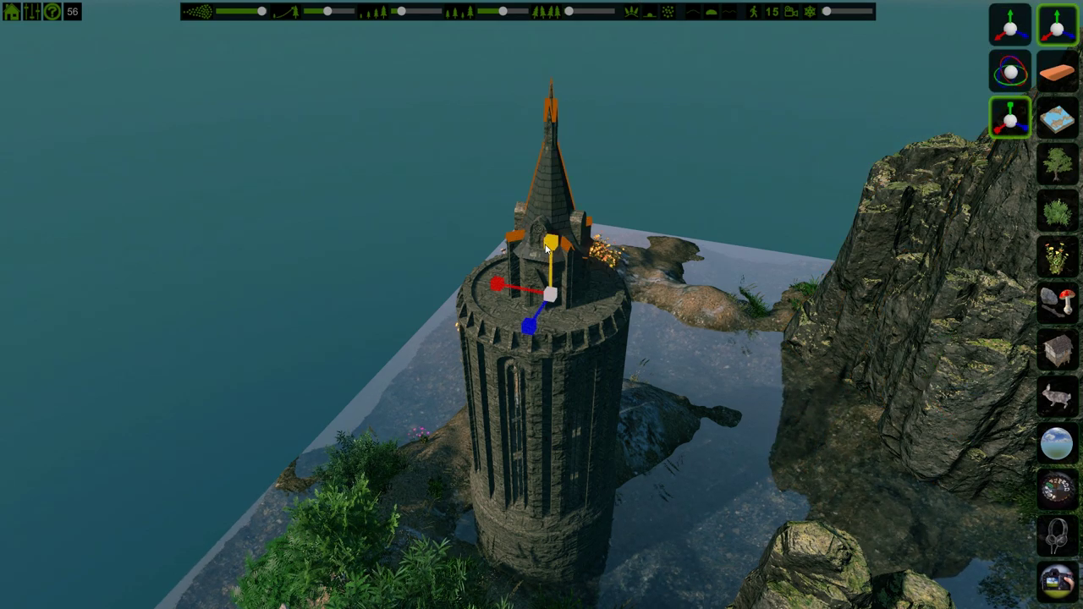
{"action": "left_click", "coordinate": [551, 303]}
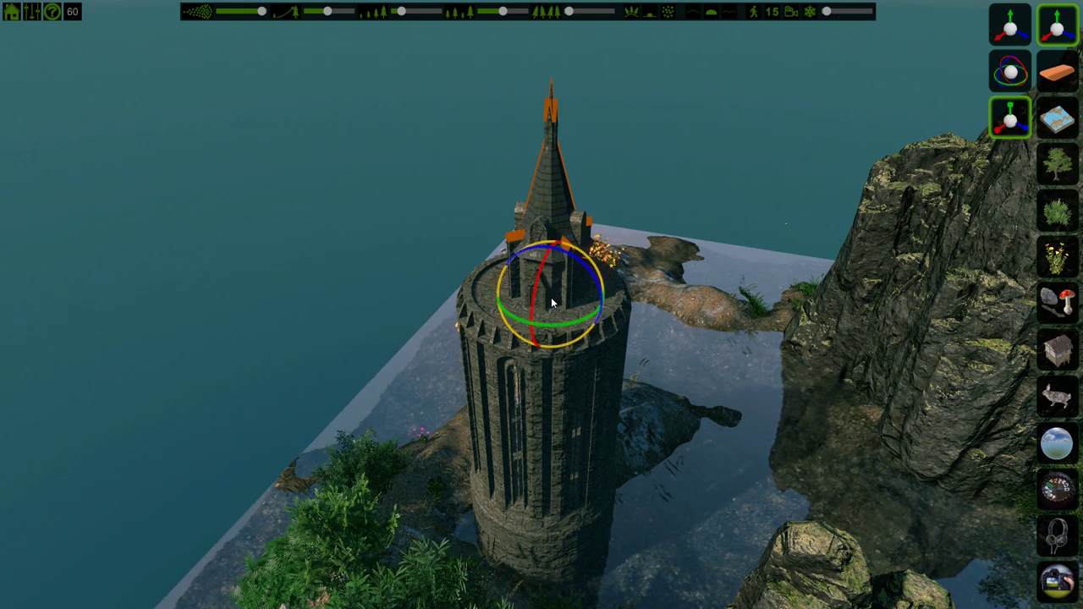
{"action": "left_click", "coordinate": [552, 303]}
{"action": "left_click_drag", "start_coordinate": [552, 303], "coordinate": [512, 307]}
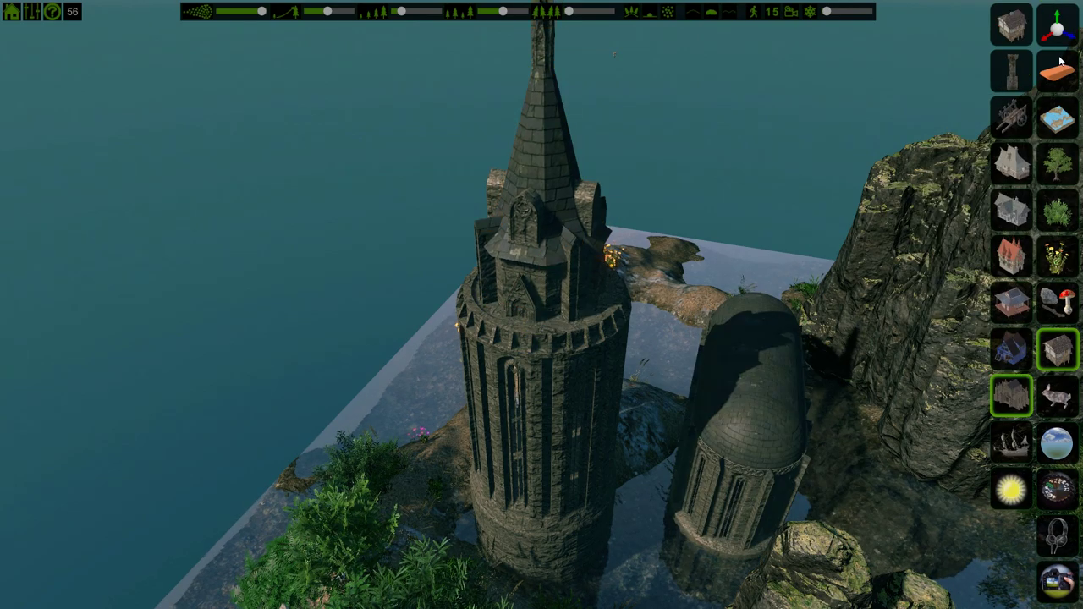
Select the tower, its spire and the domed building together, rotate the group, and remove the tower from the selection.
{"action": "left_click", "coordinate": [1063, 23]}
{"action": "left_click", "coordinate": [1015, 27]}
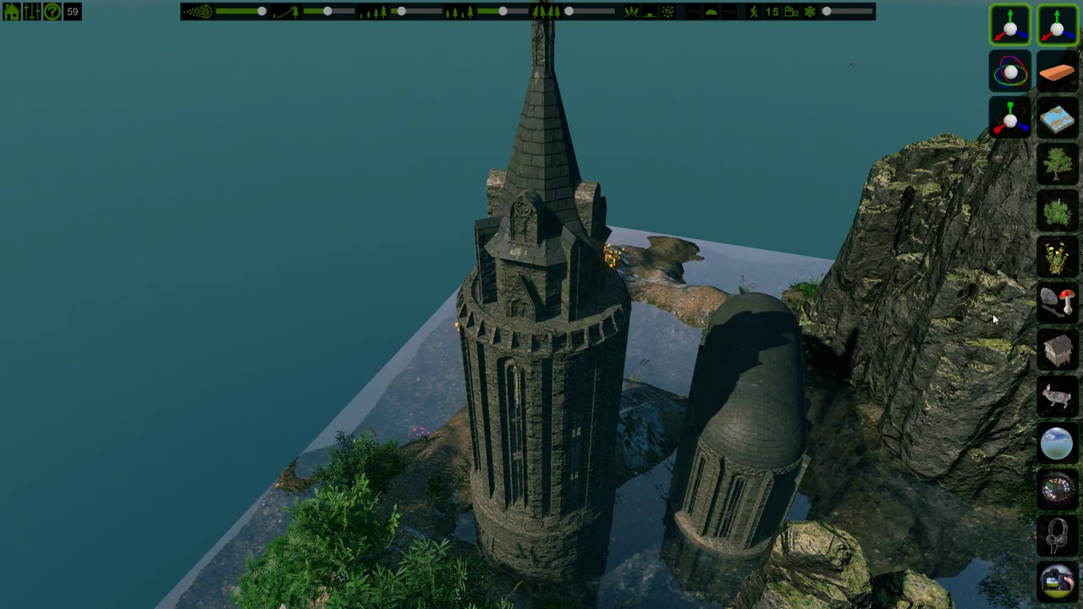
{"action": "left_click", "coordinate": [572, 396]}
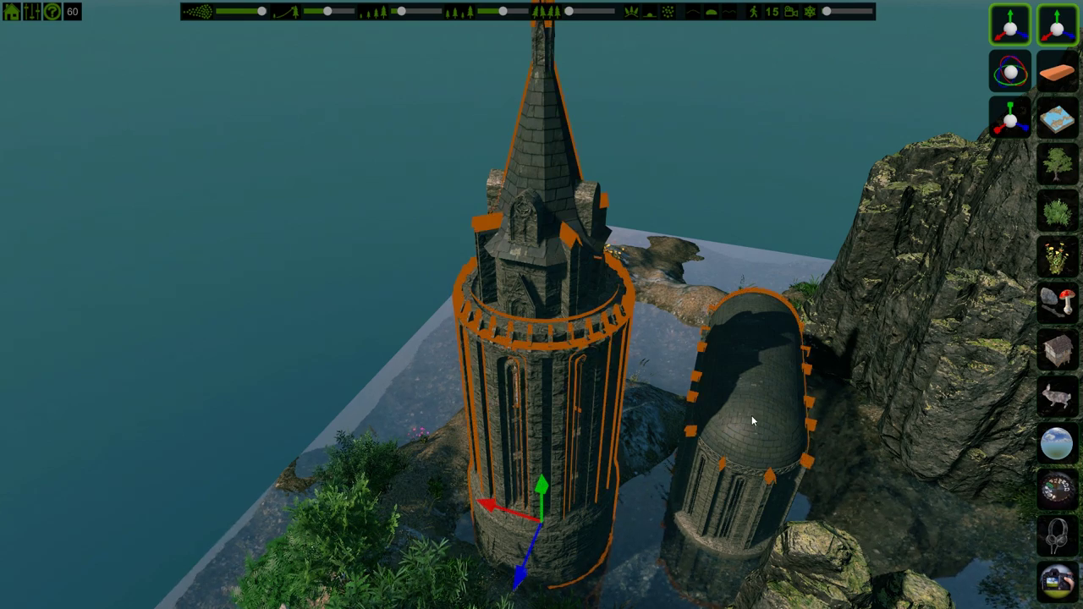
{"action": "key", "text": "e"}
{"action": "left_click_drag", "start_coordinate": [526, 573], "coordinate": [507, 531]}
{"action": "key", "text": "z"}
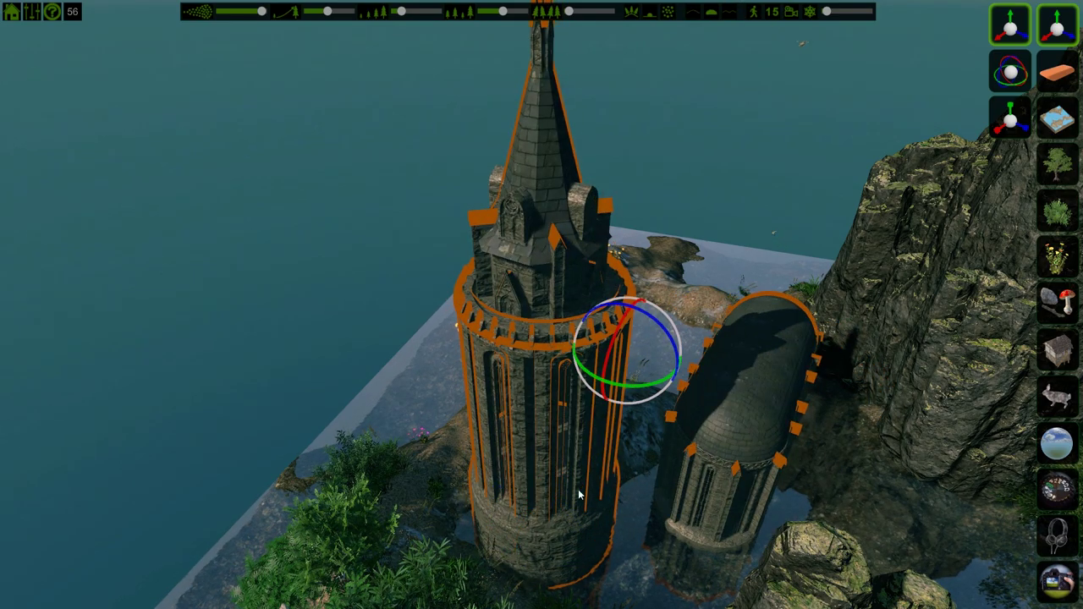
{"action": "left_click_drag", "start_coordinate": [633, 395], "coordinate": [596, 393]}
{"action": "left_click", "coordinate": [542, 376], "text": "ctrl"}
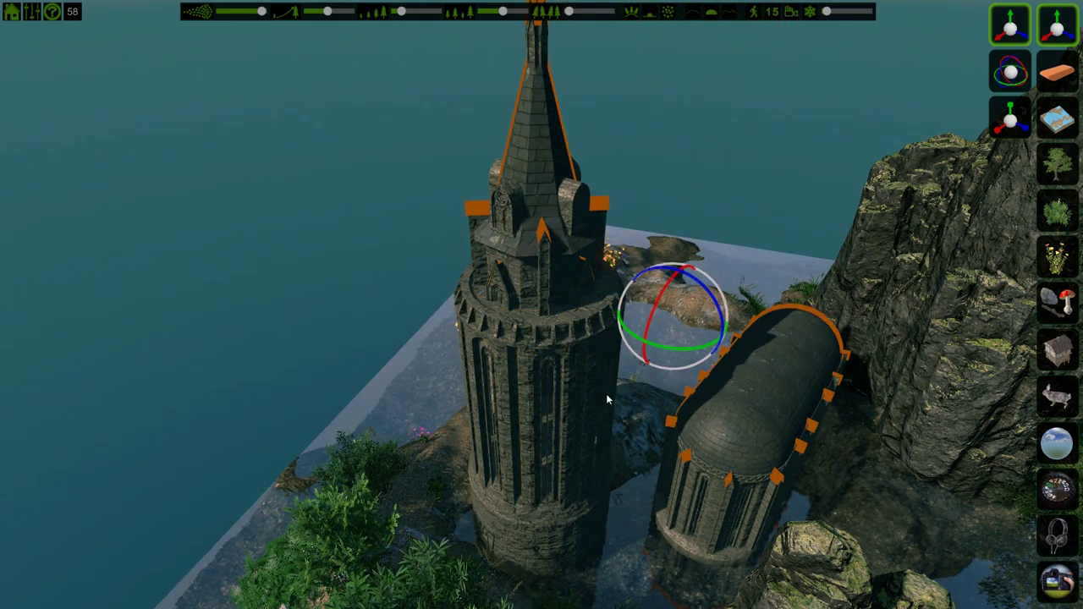
{"action": "left_click", "coordinate": [1055, 32]}
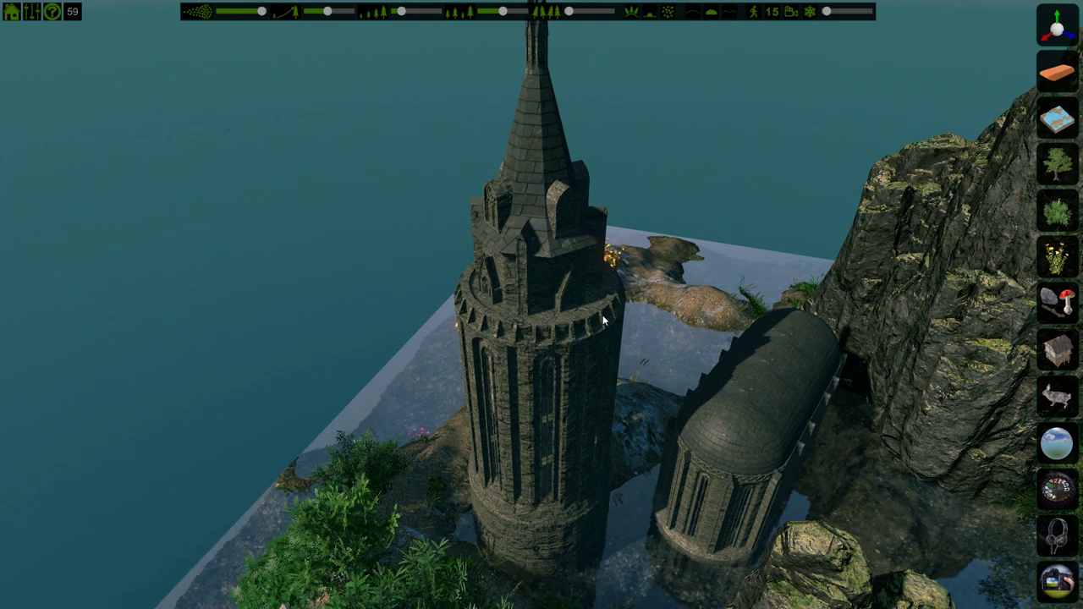
Delete the tower's spire and individual shrubs, ferns and a mossy rock along the shore one by one.
{"action": "left_click", "coordinate": [544, 235]}
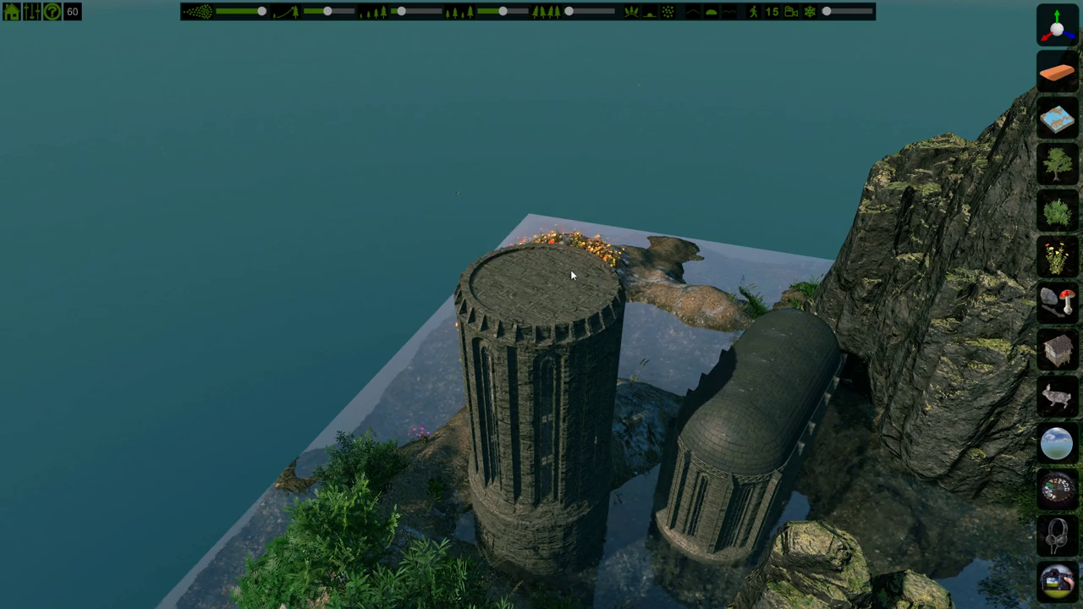
{"action": "right_click_drag", "start_coordinate": [648, 357], "coordinate": [463, 473]}
{"action": "left_click", "coordinate": [463, 473]}
{"action": "left_click", "coordinate": [444, 472]}
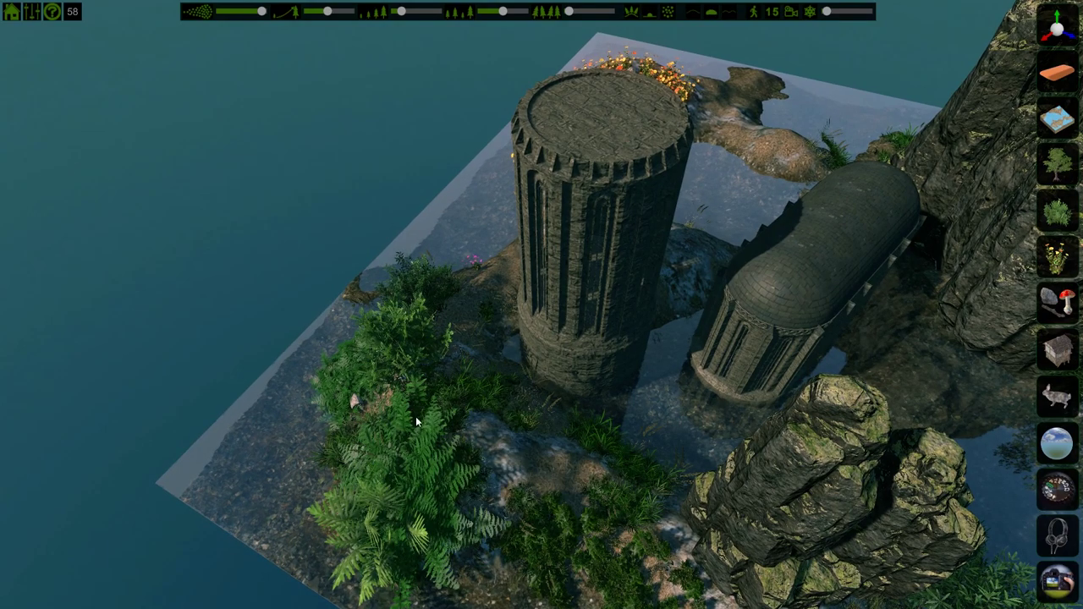
{"action": "left_click", "coordinate": [402, 342]}
{"action": "left_click", "coordinate": [419, 284]}
{"action": "left_click", "coordinate": [342, 432]}
{"action": "left_click", "coordinate": [467, 514]}
{"action": "left_click", "coordinate": [514, 509]}
{"action": "left_click", "coordinate": [448, 489]}
{"action": "left_click", "coordinate": [423, 512]}
{"action": "left_click", "coordinate": [645, 489]}
{"action": "left_click", "coordinate": [600, 435]}
{"action": "left_click", "coordinate": [774, 469]}
Erase the plants around the tower with a large eraser brush and clear the remaining buildings, rocks and vegetation from the terrain.
{"action": "left_click", "coordinate": [1057, 72]}
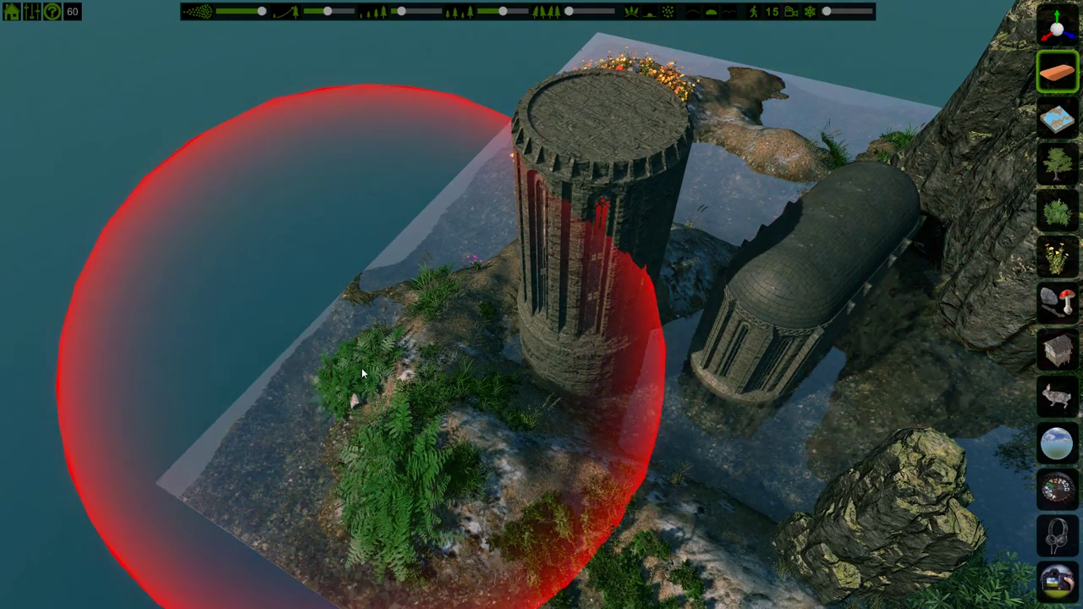
{"action": "mouse_move", "coordinate": [370, 324]}
{"action": "left_mouse_down"}
{"action": "mouse_move", "coordinate": [481, 514]}
{"action": "mouse_move", "coordinate": [692, 518]}
{"action": "left_mouse_up"}
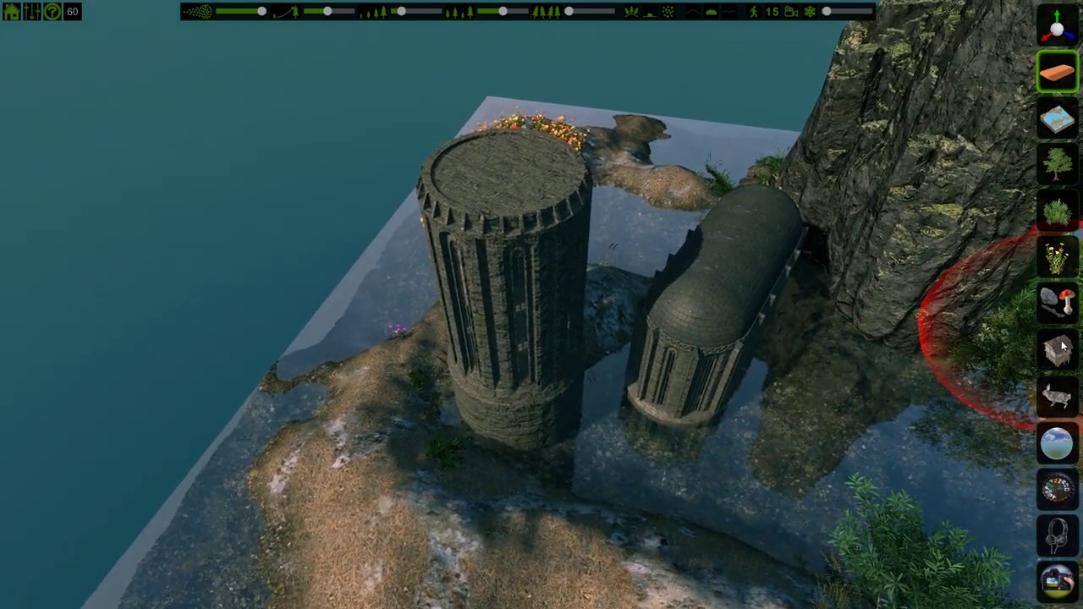
{"action": "left_click", "coordinate": [1059, 348]}
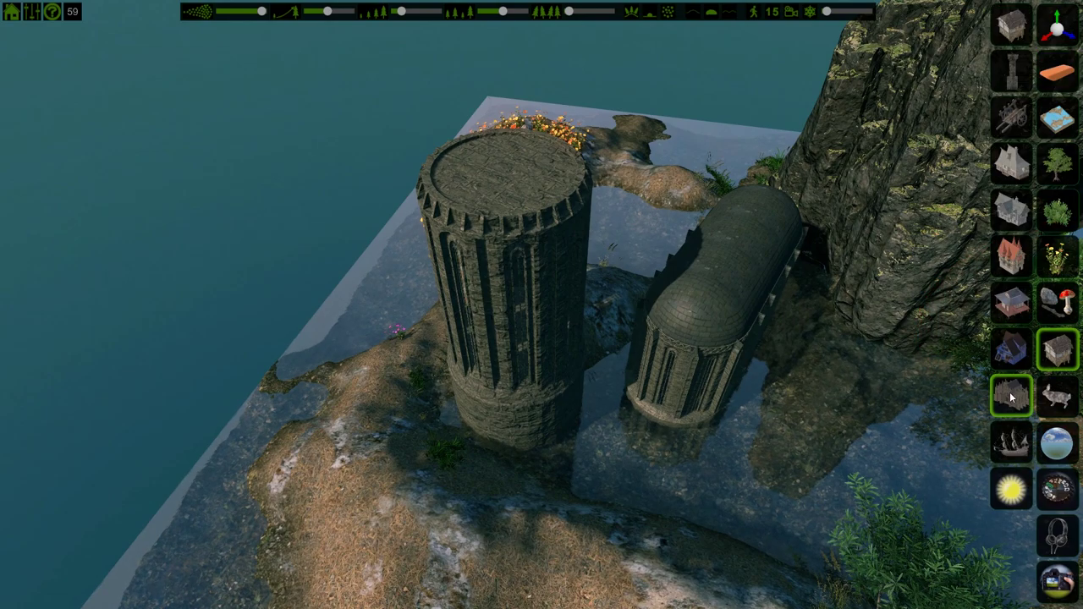
{"action": "left_click", "coordinate": [1060, 263]}
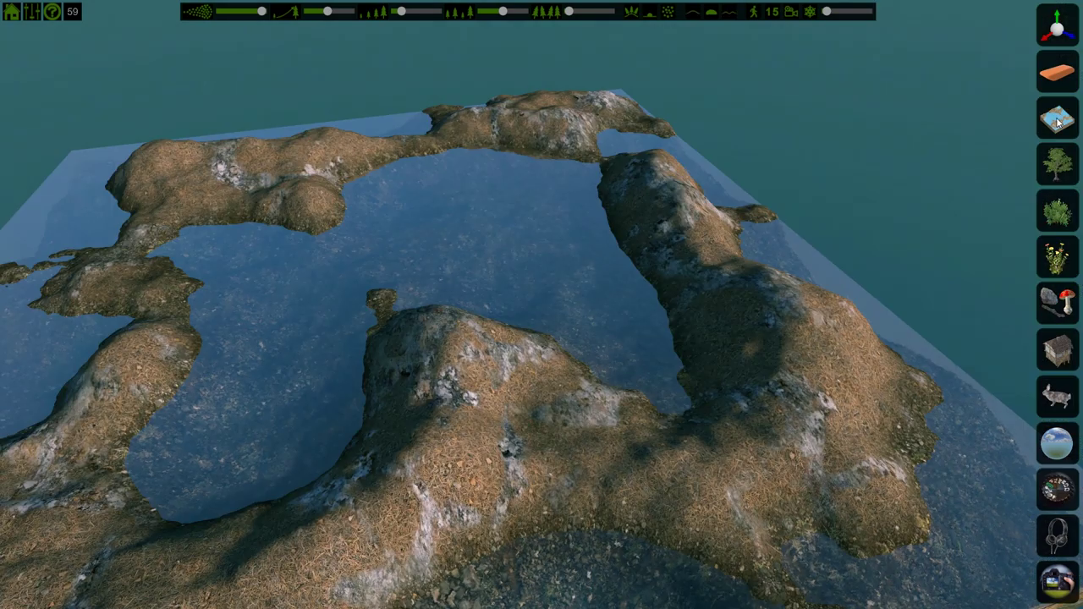
Open the terrain settings and sculpt new ridges across the lake beyond the central mound, carving a water inlet beside it.
{"action": "left_click", "coordinate": [1057, 123]}
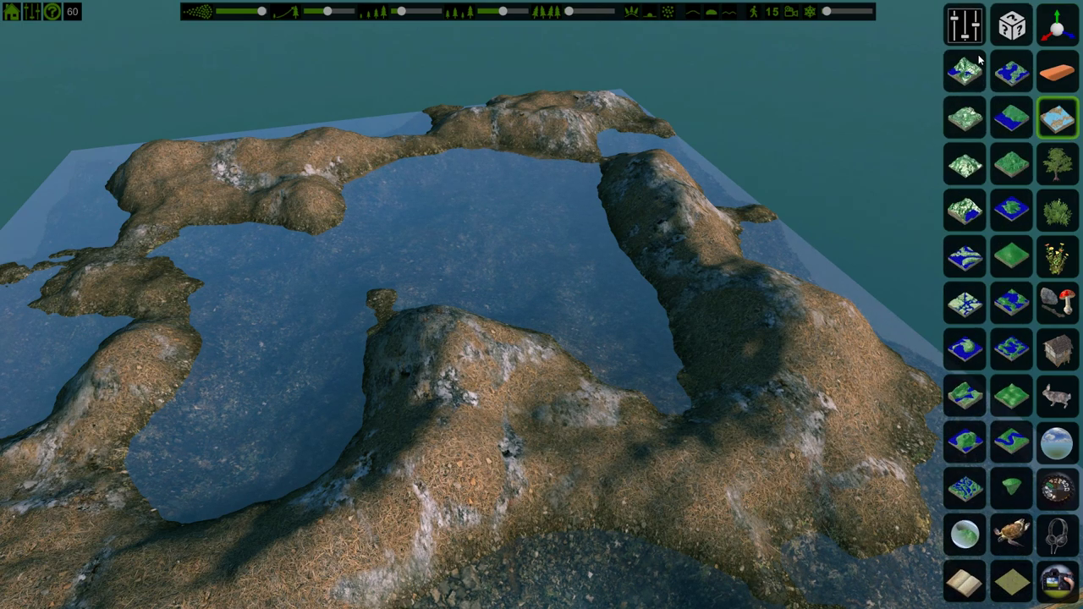
{"action": "left_click", "coordinate": [966, 32]}
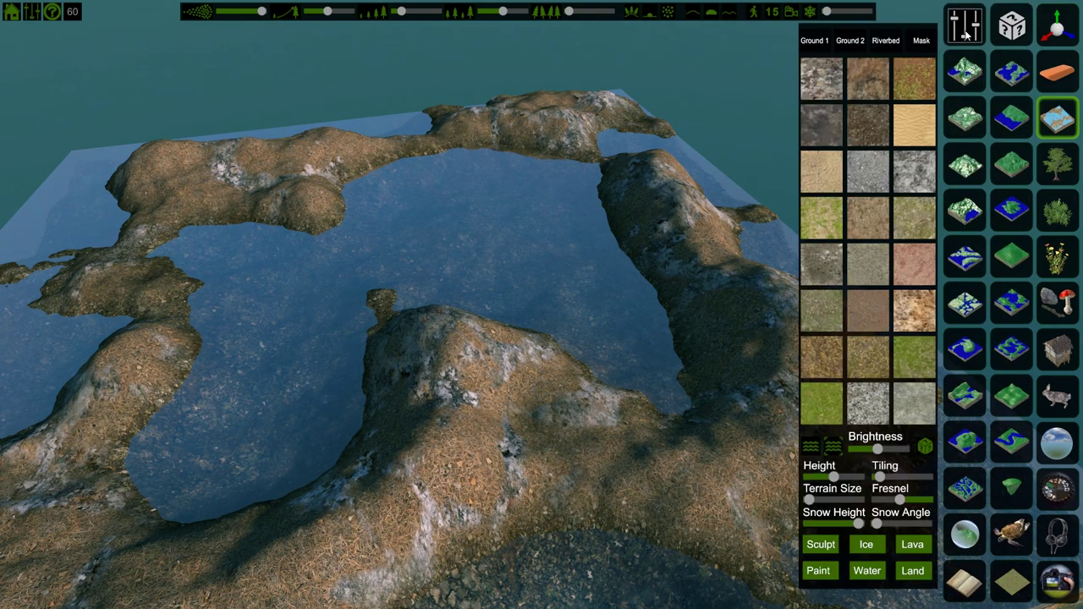
{"action": "left_click", "coordinate": [821, 545]}
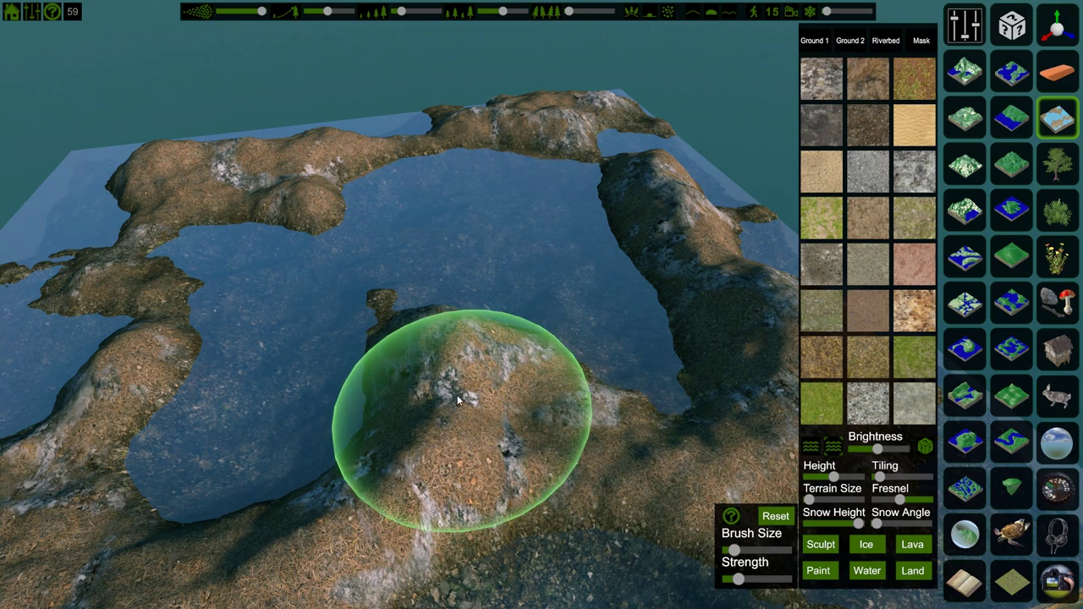
{"action": "mouse_move", "coordinate": [445, 380]}
{"action": "left_mouse_down"}
{"action": "mouse_move", "coordinate": [314, 298]}
{"action": "mouse_move", "coordinate": [297, 258]}
{"action": "mouse_move", "coordinate": [376, 185]}
{"action": "left_mouse_up"}
{"action": "mouse_move", "coordinate": [484, 211]}
{"action": "left_mouse_down"}
{"action": "mouse_move", "coordinate": [483, 243]}
{"action": "mouse_move", "coordinate": [330, 310]}
{"action": "mouse_move", "coordinate": [271, 451]}
{"action": "mouse_move", "coordinate": [181, 418]}
{"action": "mouse_move", "coordinate": [196, 341]}
{"action": "mouse_move", "coordinate": [243, 301]}
{"action": "mouse_move", "coordinate": [170, 370]}
{"action": "mouse_move", "coordinate": [251, 474]}
{"action": "mouse_move", "coordinate": [381, 478]}
{"action": "mouse_move", "coordinate": [487, 351]}
{"action": "mouse_move", "coordinate": [548, 345]}
{"action": "mouse_move", "coordinate": [489, 313]}
{"action": "left_mouse_up"}
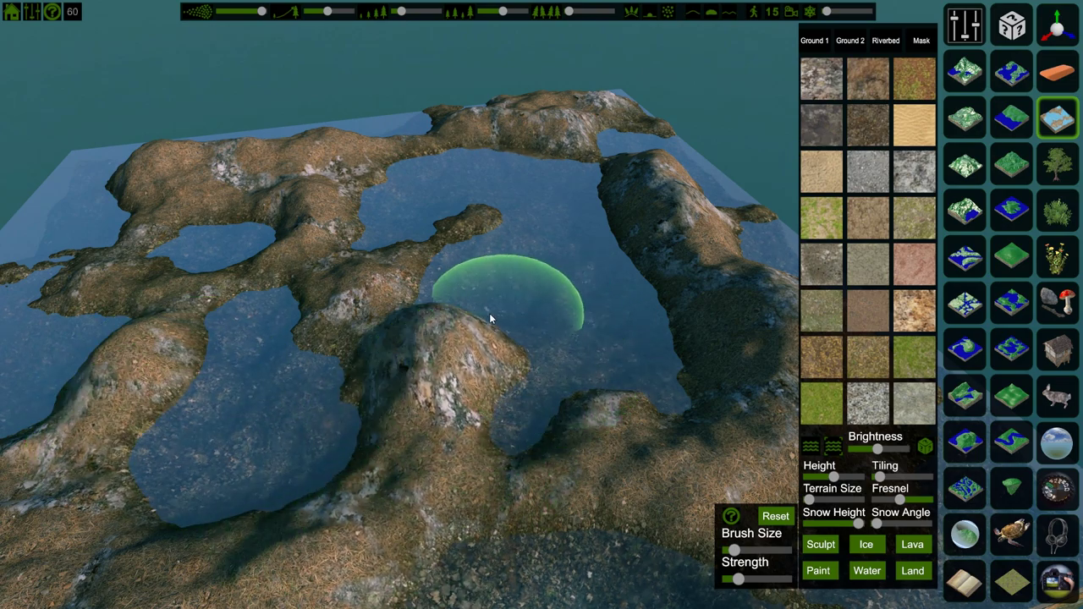
Vary the sculpting brush size and reshape the central mound, cutting it off from the near shore and building up the adjoining ridge.
{"action": "scroll", "coordinate": [434, 345], "scroll_direction": "up", "scroll_amount": 4}
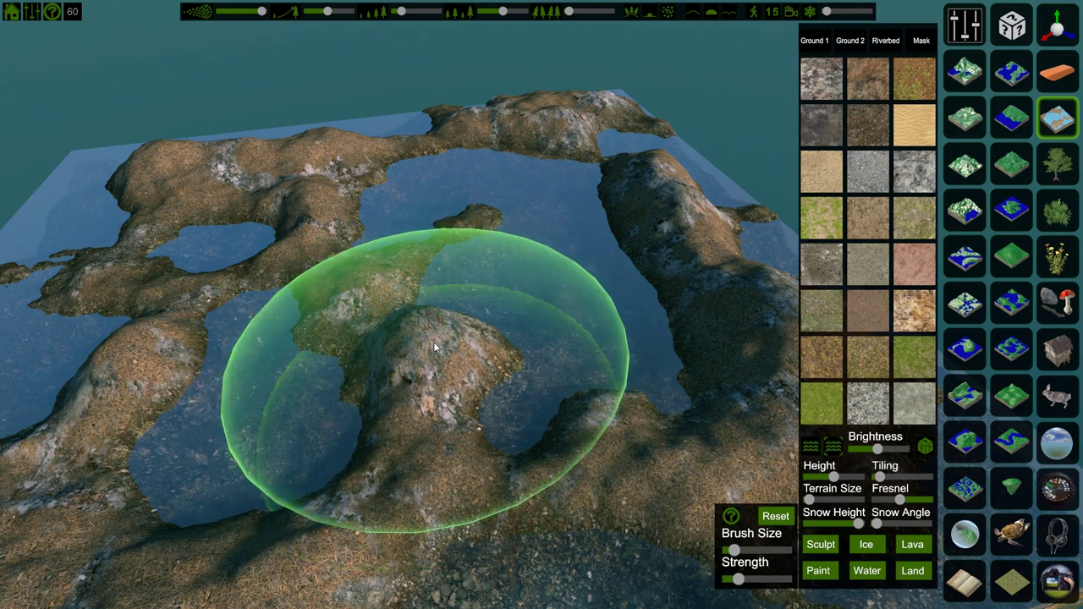
{"action": "scroll", "coordinate": [434, 347], "scroll_direction": "down", "scroll_amount": 5}
{"action": "scroll", "coordinate": [434, 347], "scroll_direction": "up", "scroll_amount": 3}
{"action": "mouse_move", "coordinate": [433, 342]}
{"action": "left_mouse_down"}
{"action": "mouse_move", "coordinate": [271, 384]}
{"action": "mouse_move", "coordinate": [279, 295]}
{"action": "left_mouse_up"}
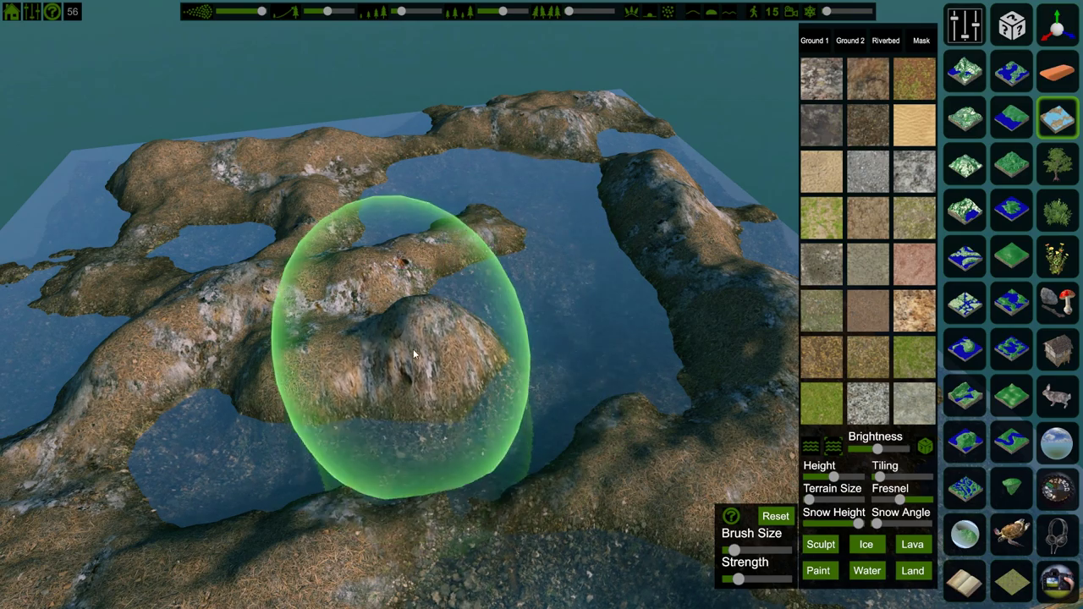
{"action": "scroll", "coordinate": [340, 306], "scroll_direction": "down", "scroll_amount": 3}
{"action": "scroll", "coordinate": [363, 333], "scroll_direction": "up", "scroll_amount": 5}
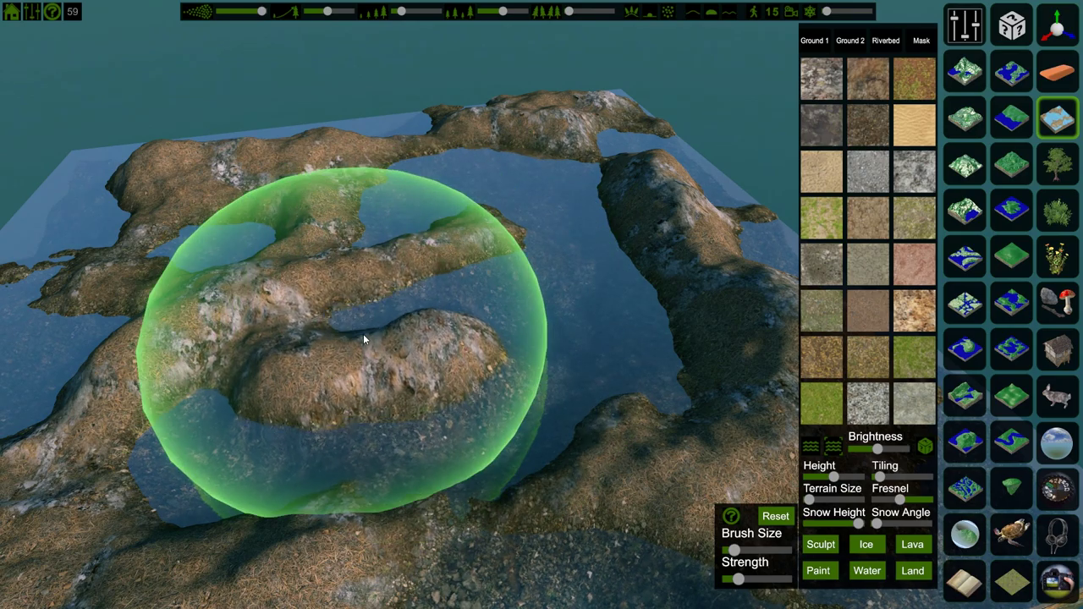